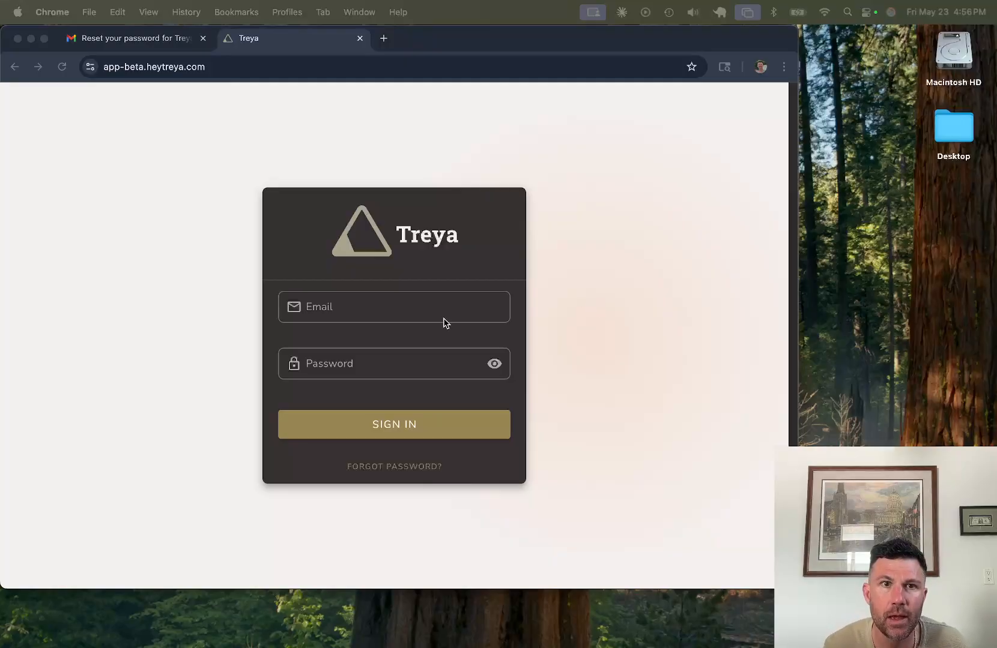
# Step: Request a password reset for the entered account e-mail and dismiss the confirmation alert
pyautogui.click(408, 309)
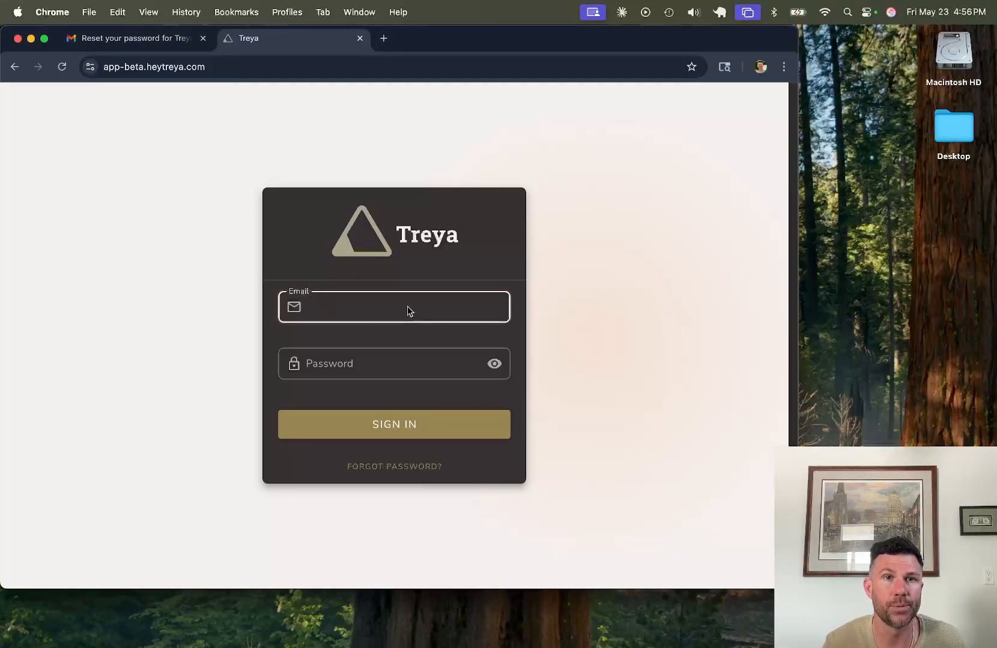
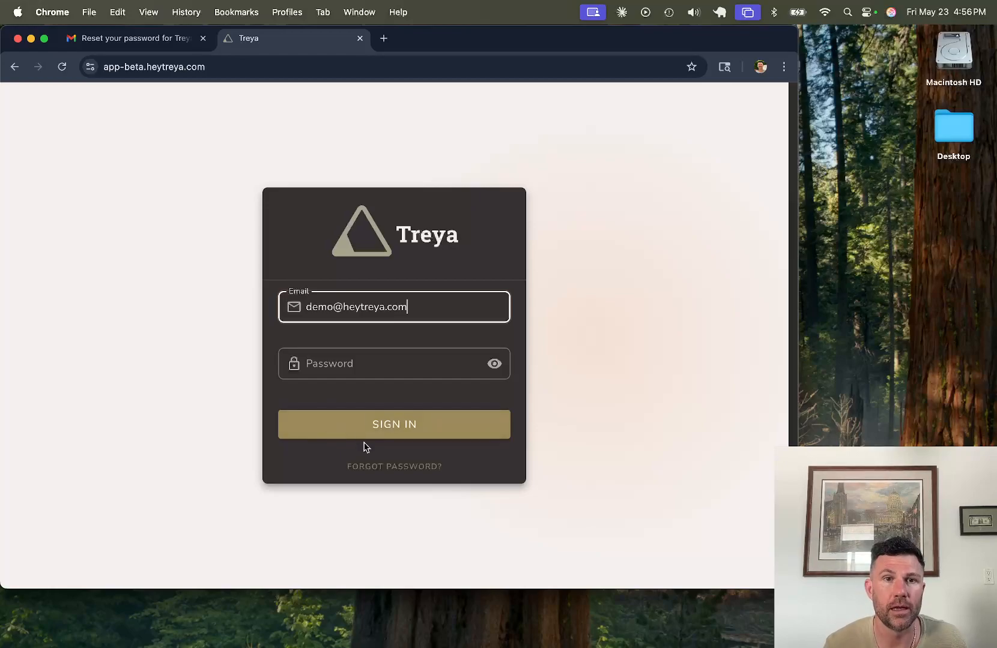
pyautogui.click(385, 468)
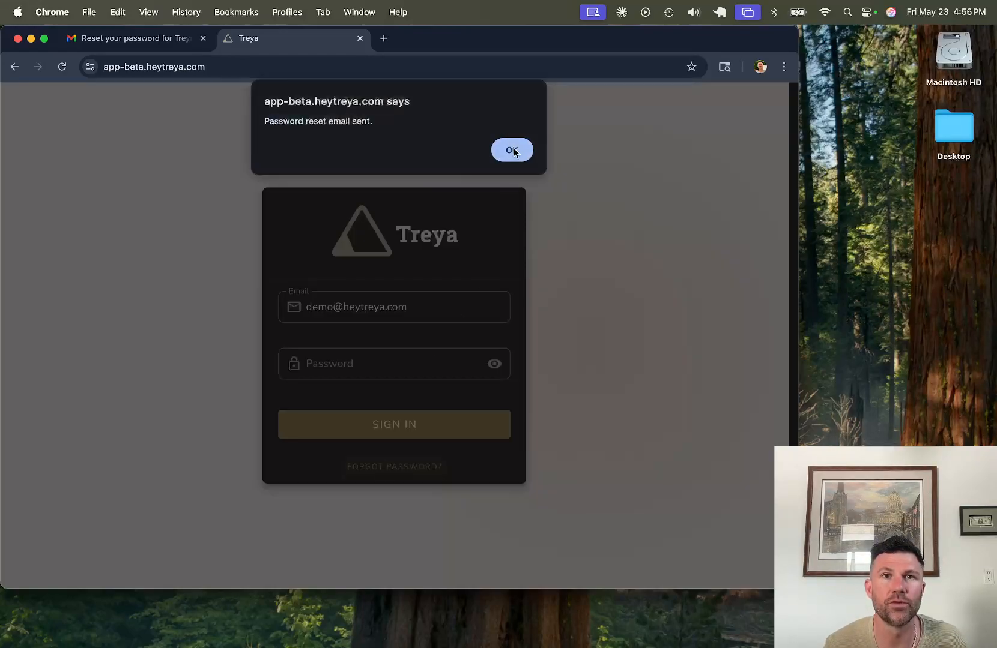
pyautogui.click(511, 150)
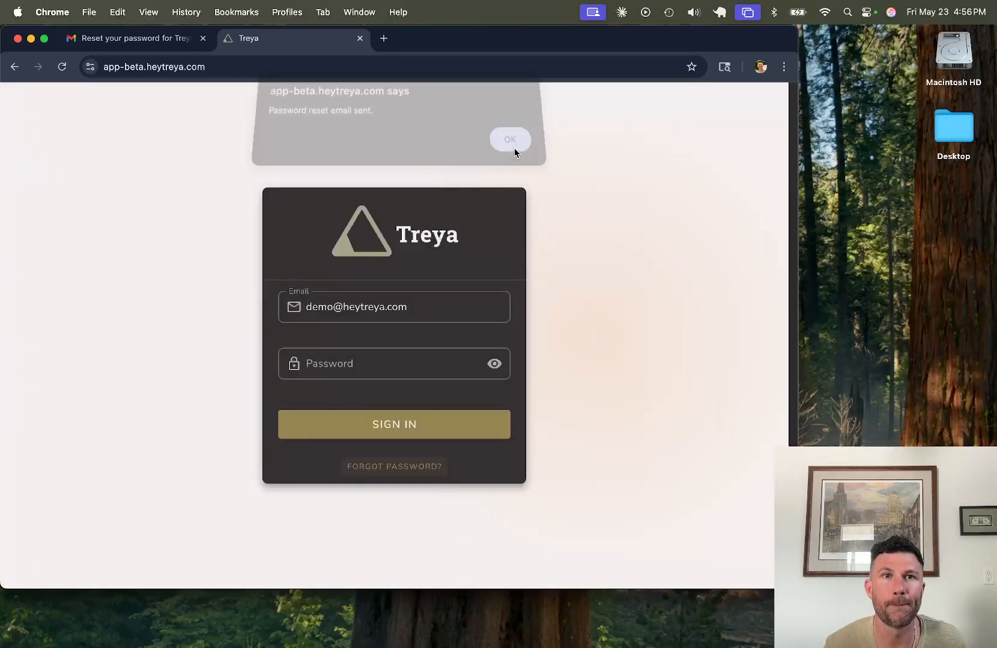
# Step: In Gmail, open the newest Treya reset e-mail and follow its reset link
pyautogui.click(150, 48)
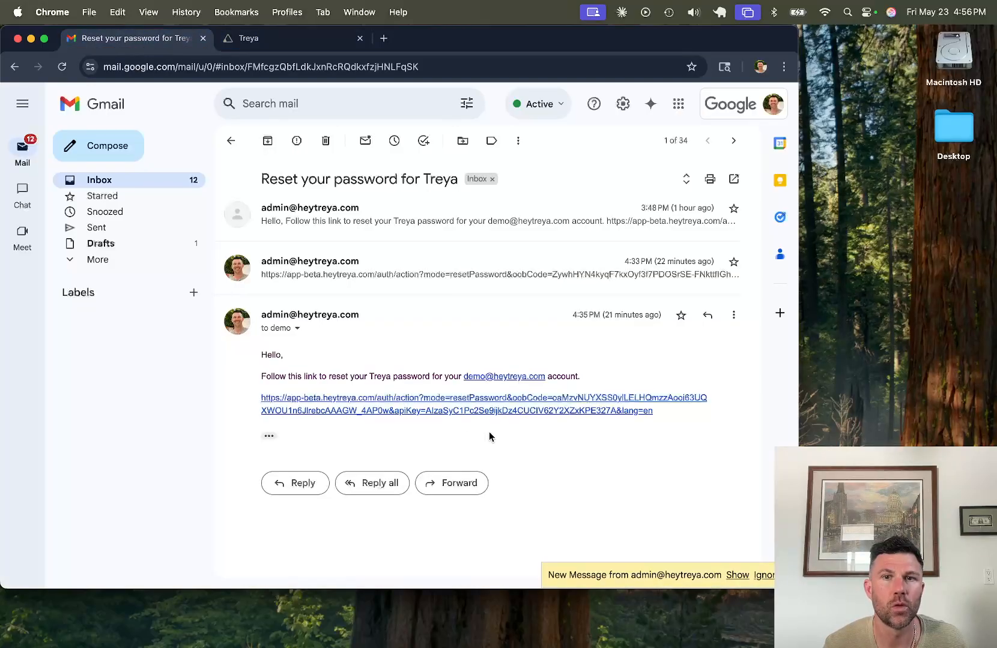
pyautogui.click(736, 576)
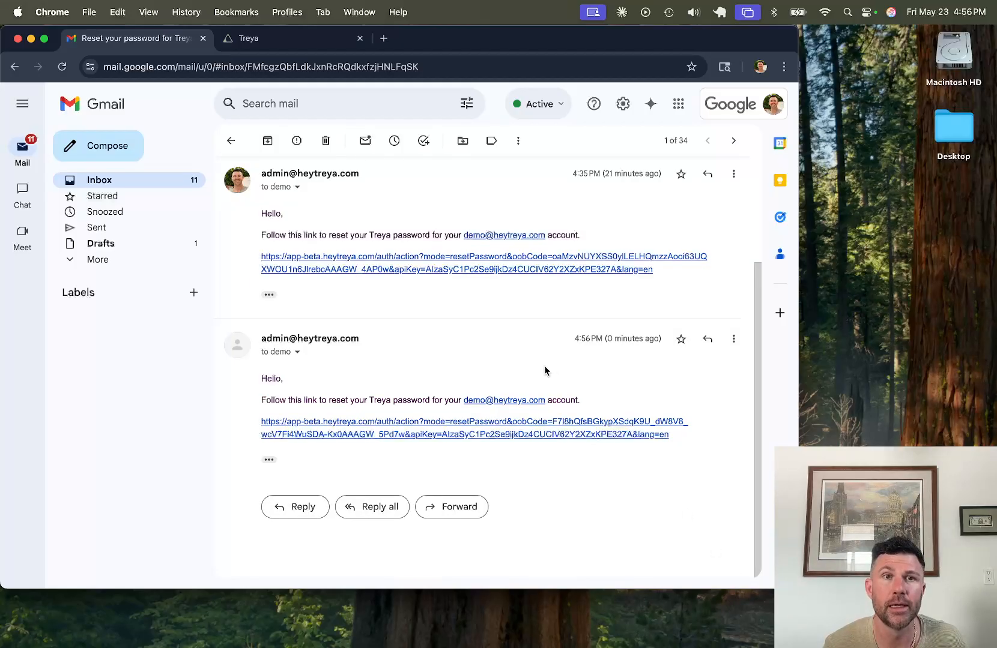
pyautogui.click(382, 426)
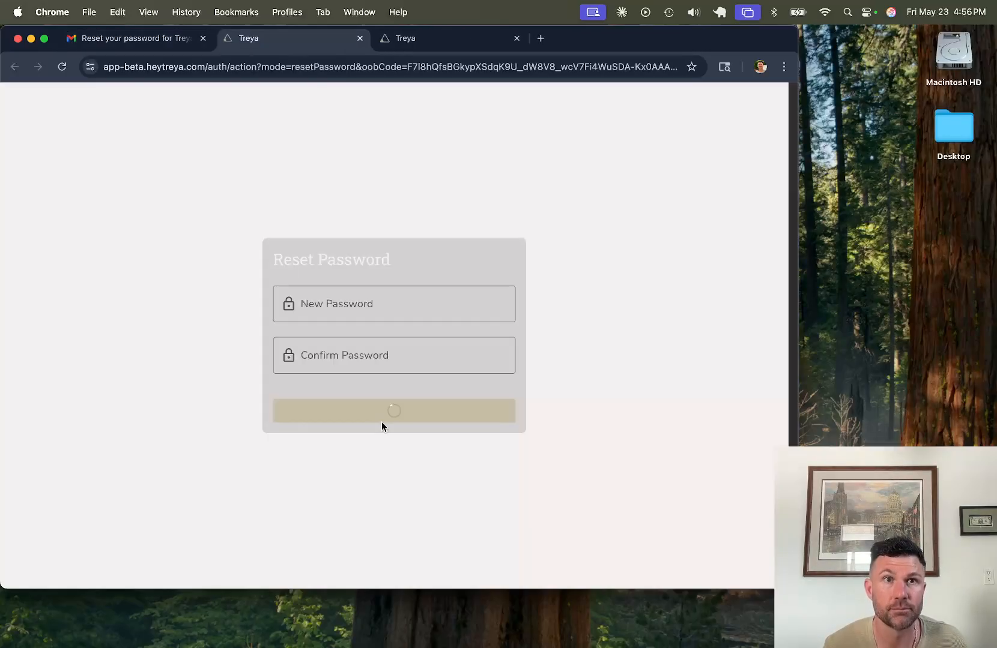
# Step: Enter a seven-character new password in both New Password and Confirm Password
pyautogui.click(345, 303)
pyautogui.write('••')
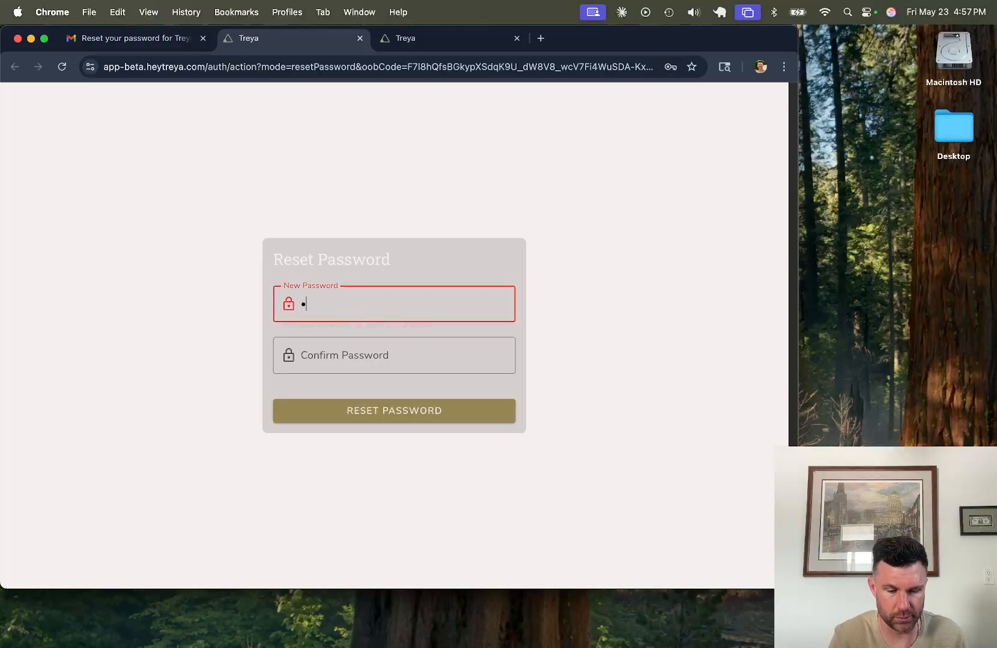
pyautogui.write('•••••')
pyautogui.press('Tab')
pyautogui.write('•••••••')
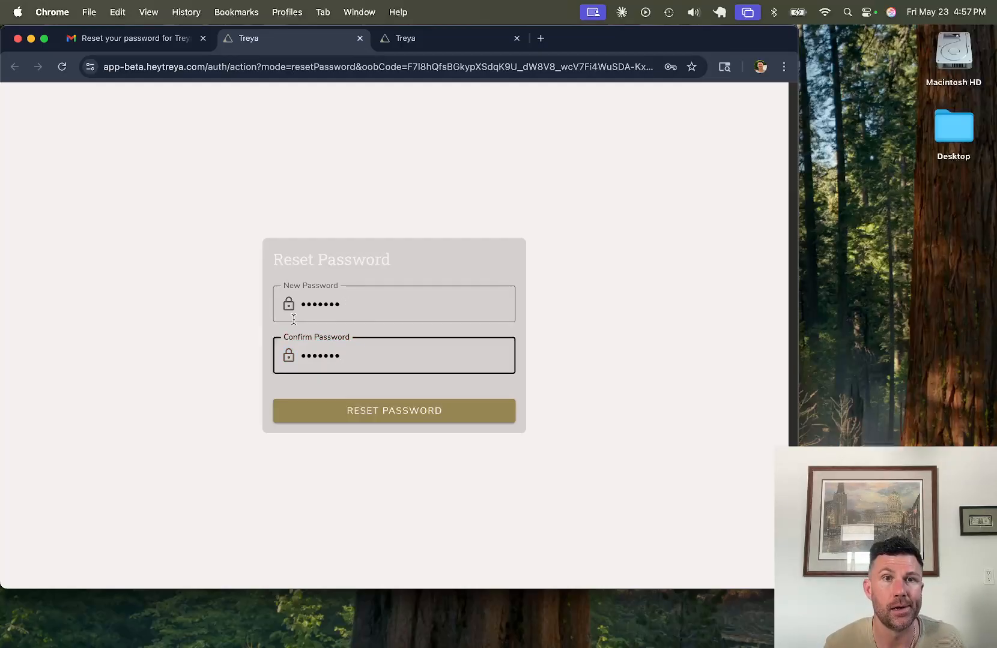
pyautogui.click(357, 302)
pyautogui.rightClick(357, 303)
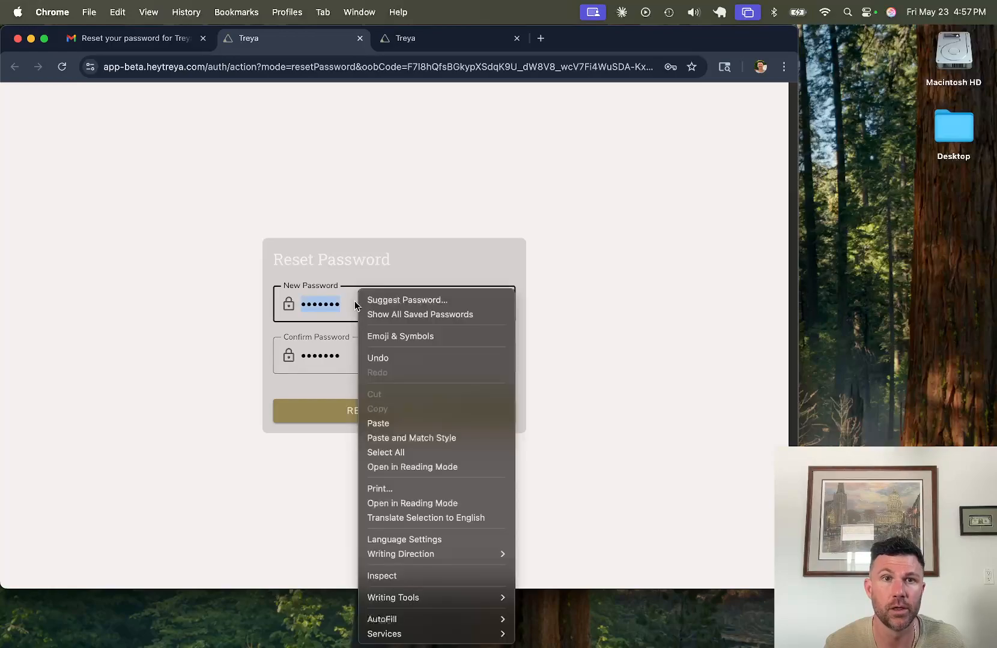
pyautogui.click(222, 306)
pyautogui.click(203, 319)
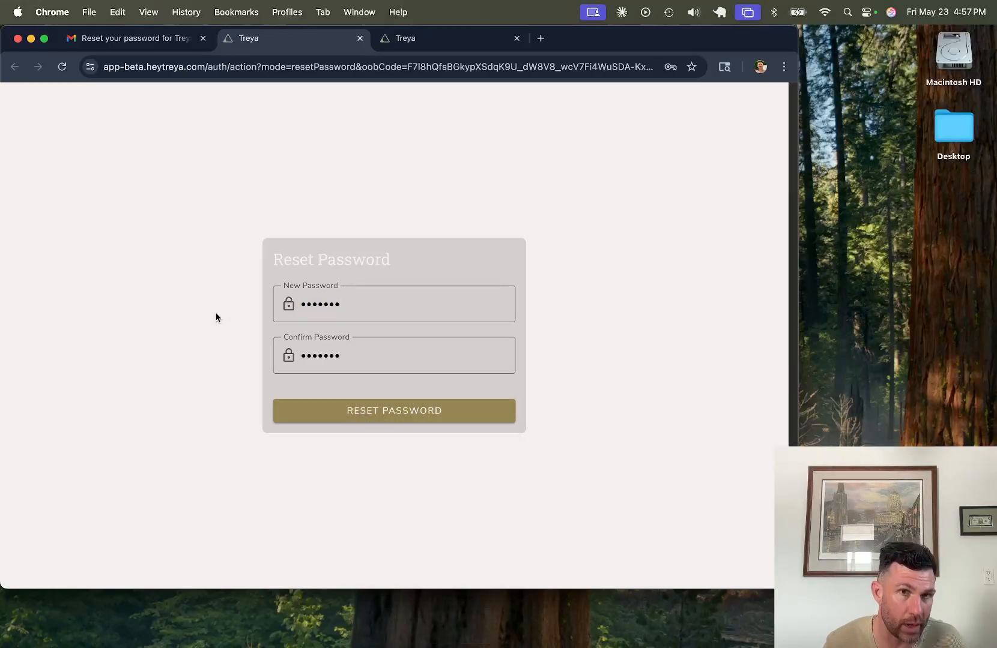
# Step: Submit the new password and dismiss Chrome's save-password offer
pyautogui.click(404, 413)
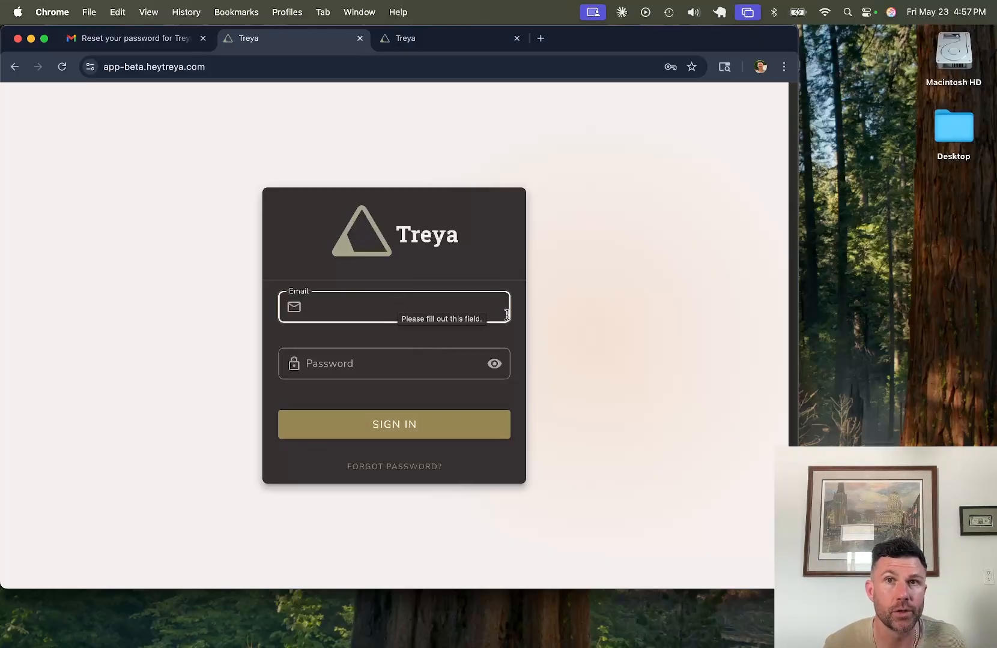
pyautogui.click(671, 73)
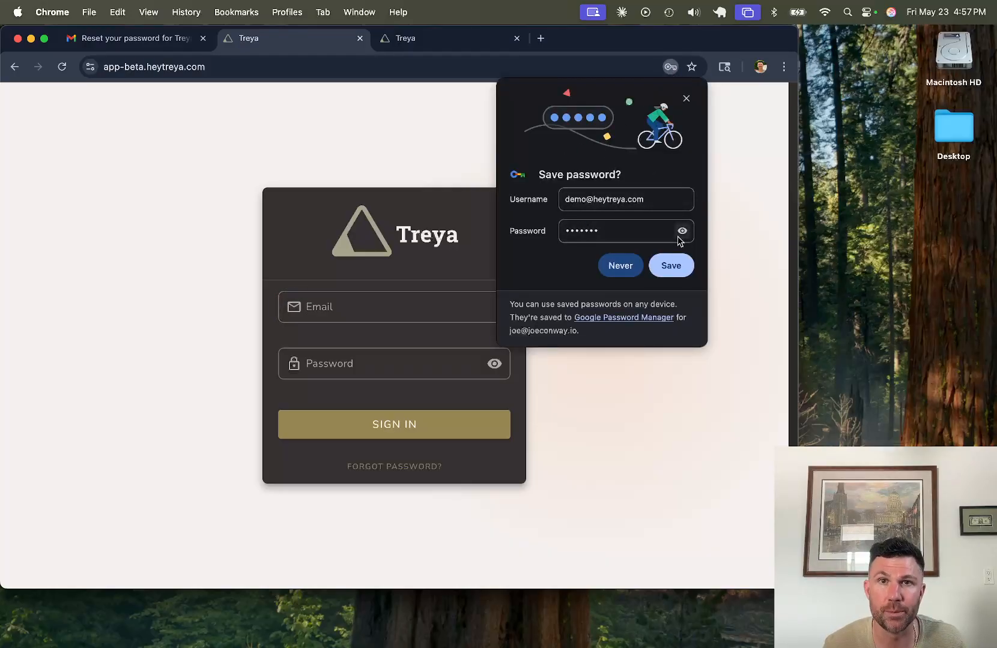
pyautogui.click(686, 99)
# Step: Sign in to Treya with the account e-mail and the new password
pyautogui.click(441, 321)
pyautogui.press('Tab')
pyautogui.write('*******')
pyautogui.press('Return')
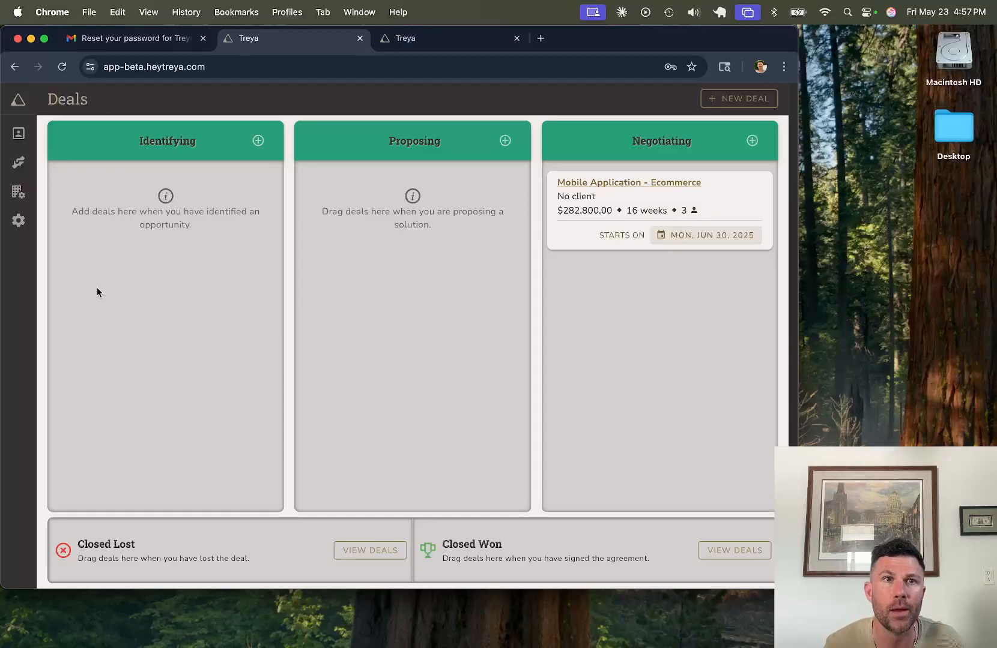
# Step: Switch from the Deals board to the Leads board via the sidebar
pyautogui.moveTo(31, 162)
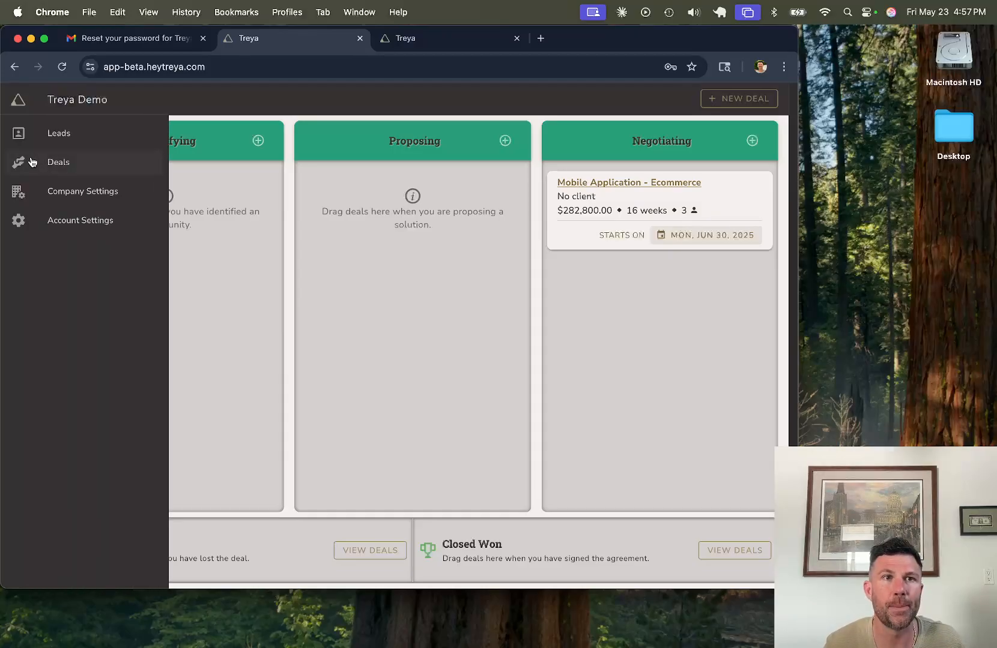
pyautogui.click(77, 144)
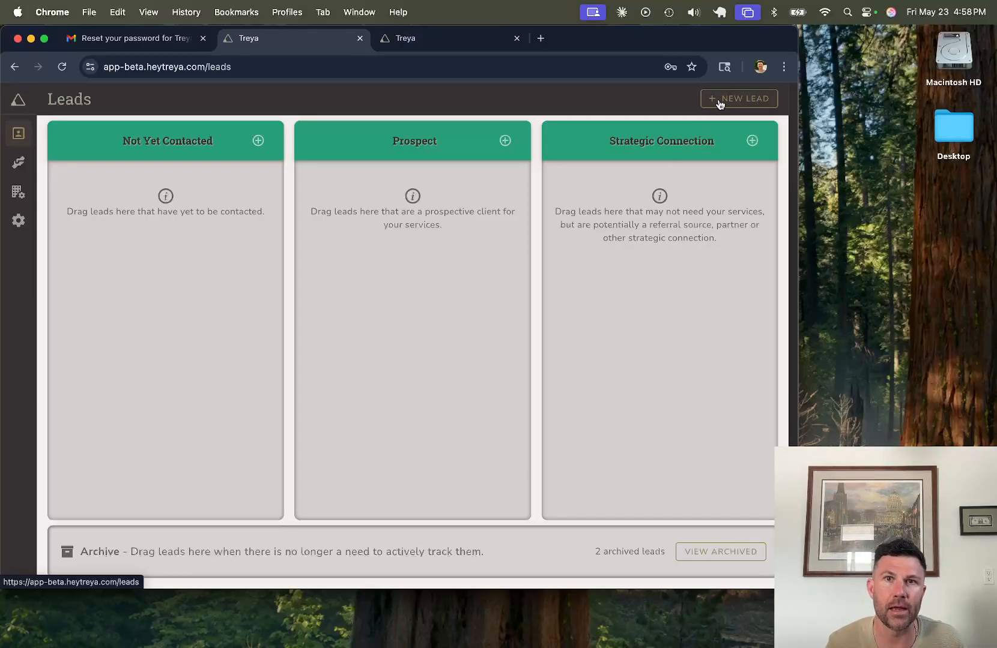
# Step: Save a new lead with the contact's name, company 'Apple, Inc.' and the contact's e-mail
pyautogui.click(750, 100)
pyautogui.click(397, 233)
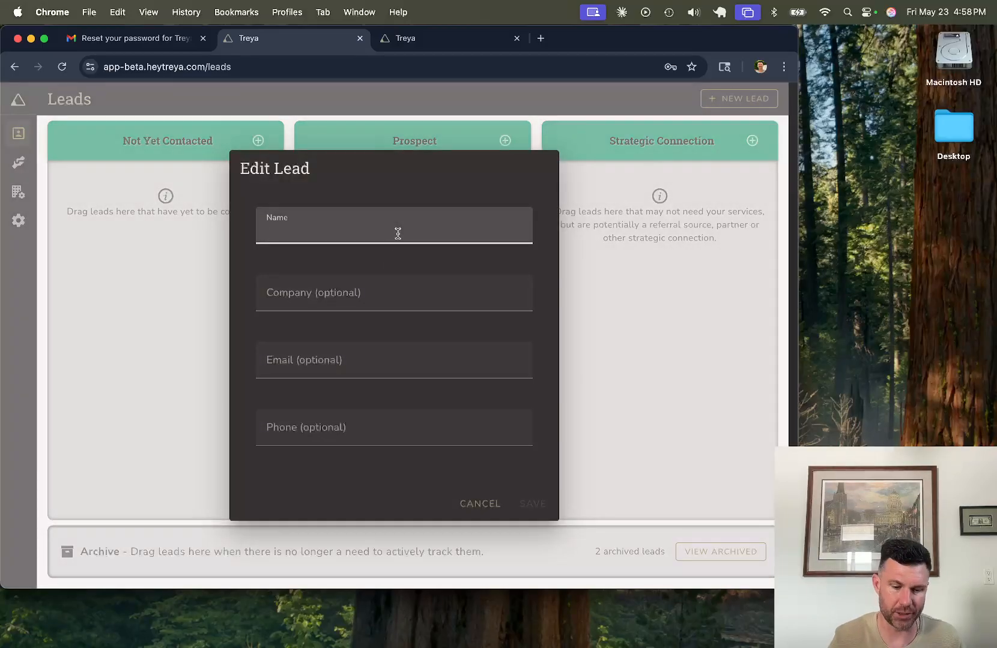
pyautogui.write('Bob Smith')
pyautogui.press('Tab')
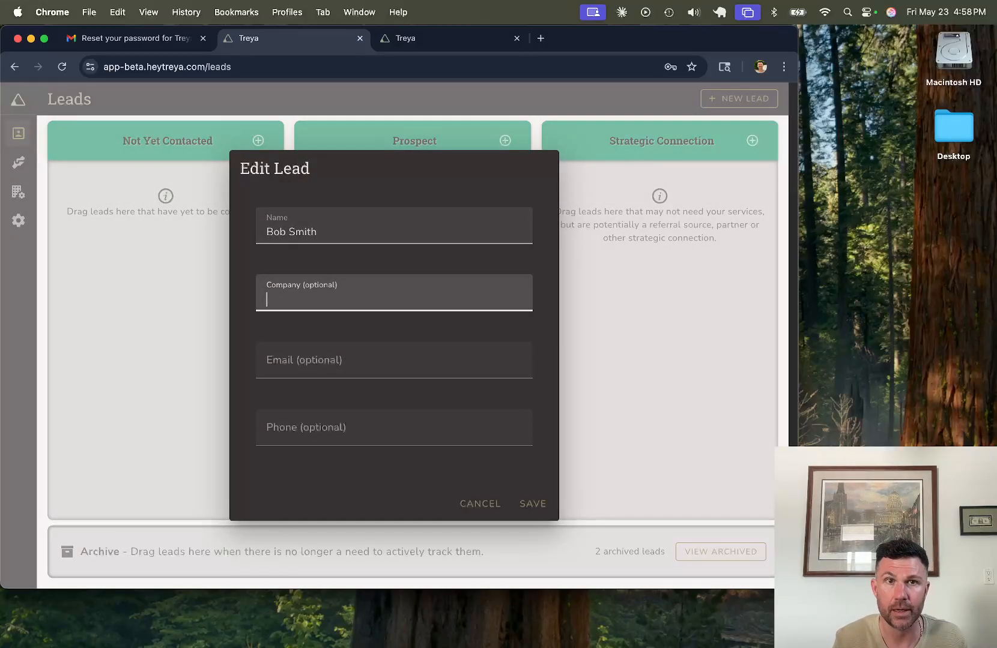
pyautogui.write('Apple.')
pyautogui.press('BackSpace')
pyautogui.press('BackSpace')
pyautogui.write(', Inc.')
pyautogui.press('Tab')
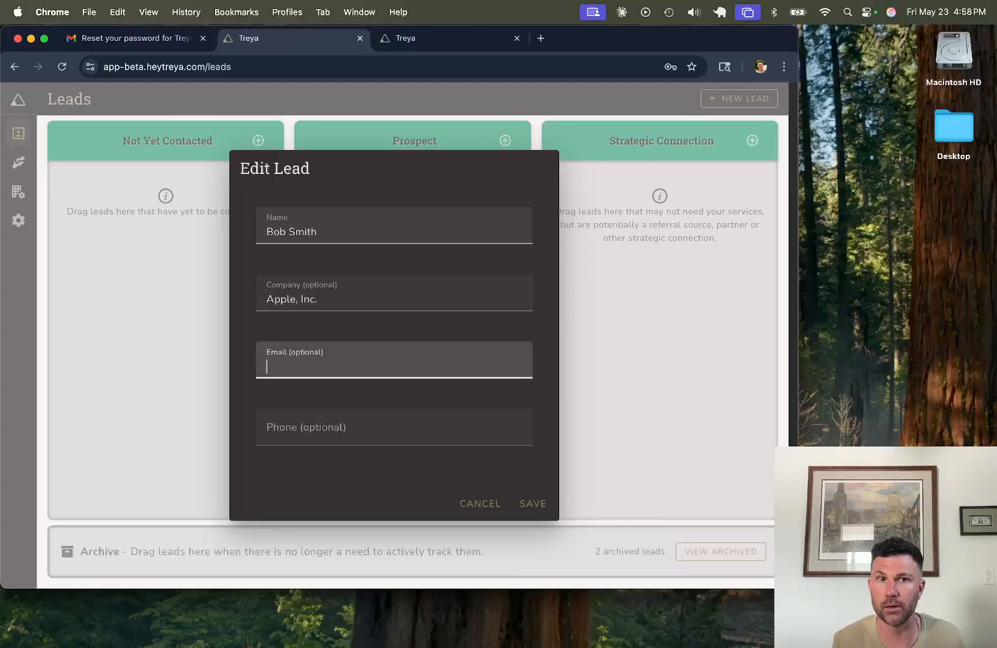
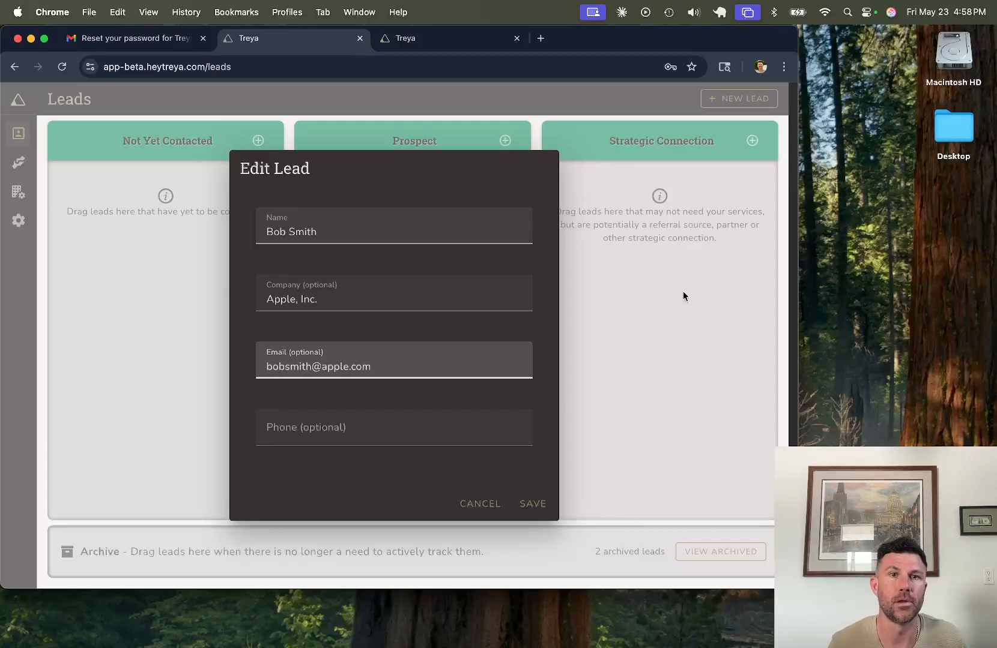
pyautogui.click(532, 505)
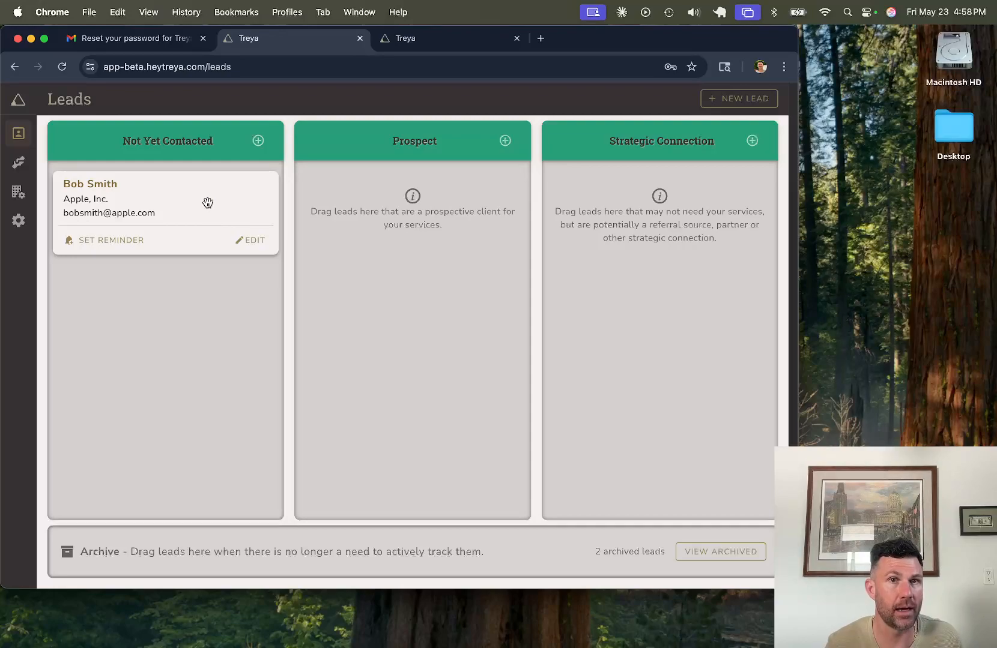
pyautogui.moveTo(214, 193); pyautogui.dragTo(646, 232)
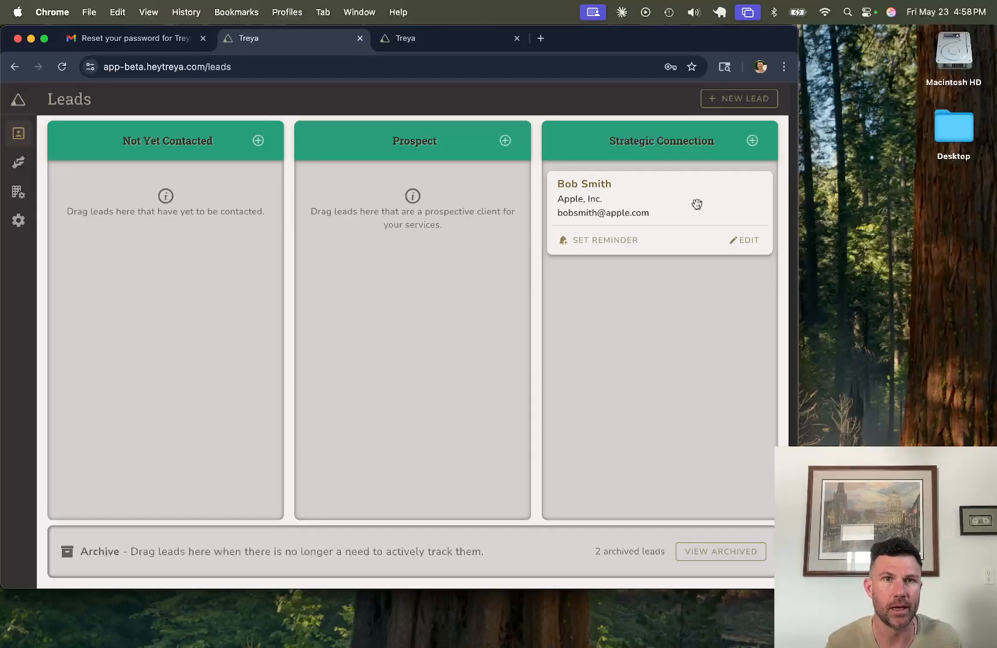
pyautogui.moveTo(697, 204); pyautogui.dragTo(209, 205)
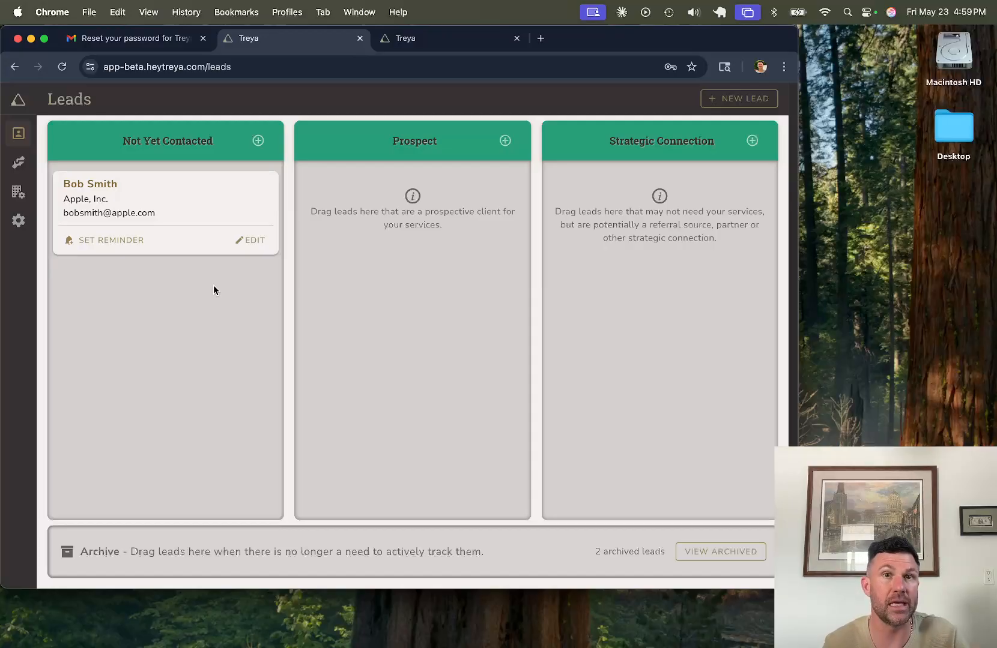
pyautogui.click(91, 240)
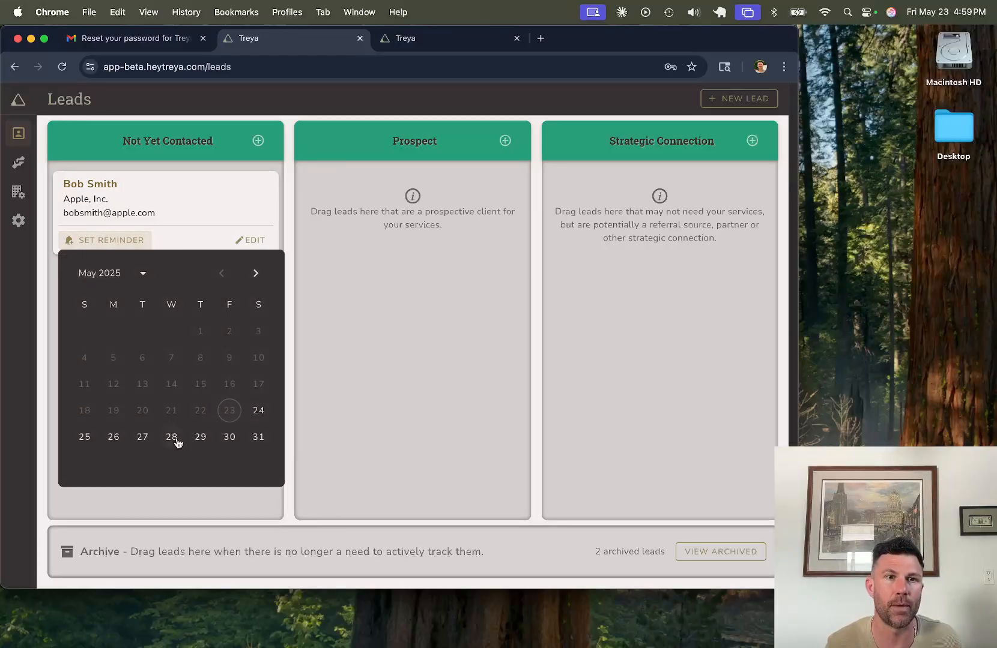
pyautogui.click(138, 443)
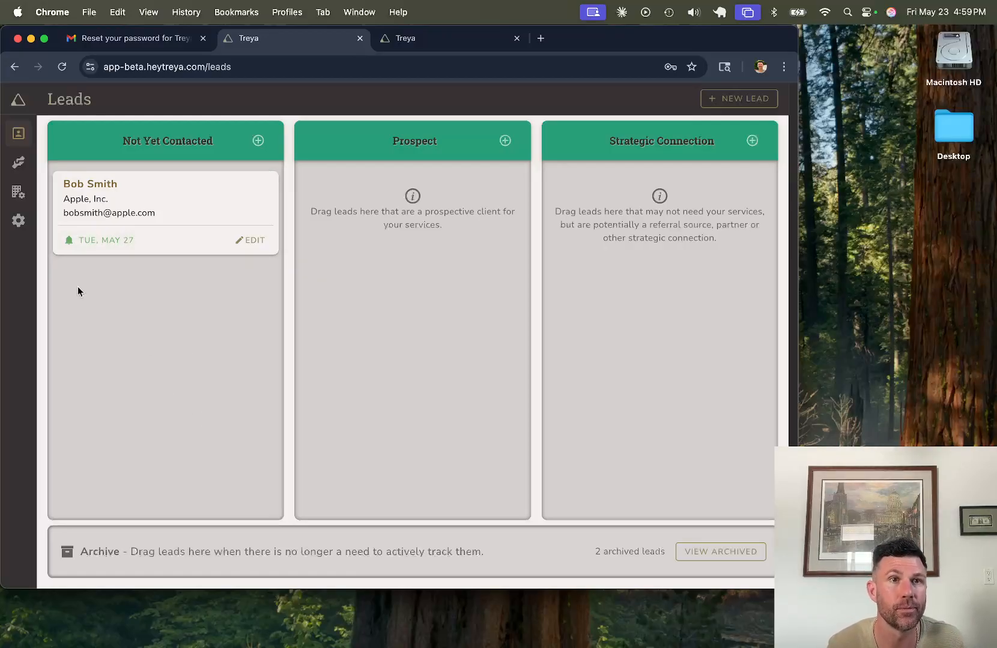
pyautogui.click(258, 243)
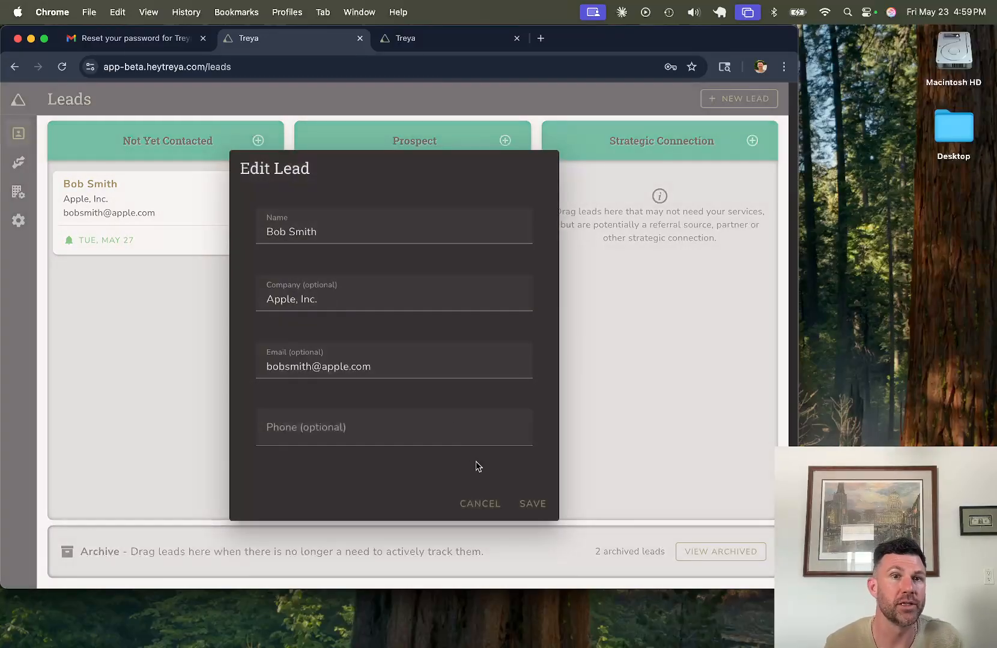
pyautogui.click(472, 503)
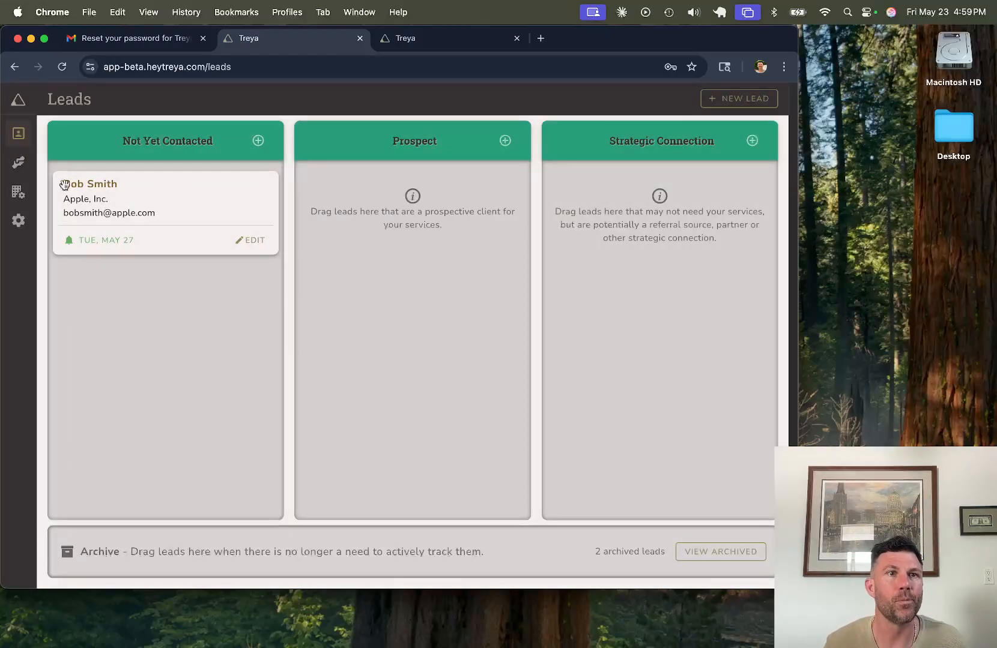
pyautogui.moveTo(27, 162)
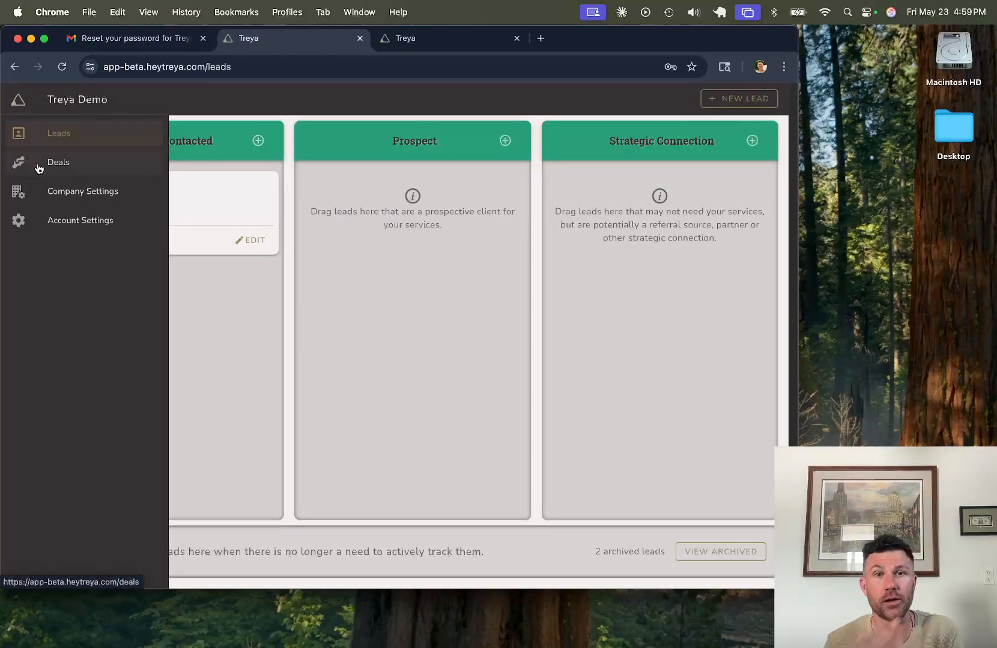
# Step: Return to the Deals board from the sidebar
pyautogui.click(39, 167)
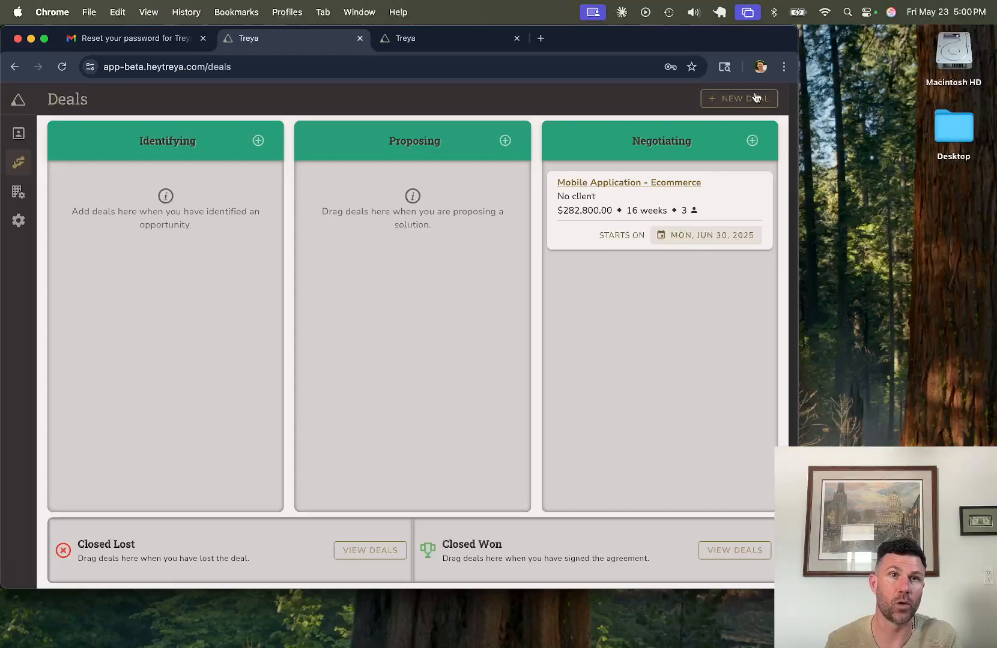
# Step: Add a new deal to the Identifying column and bring up its name settings
pyautogui.click(259, 141)
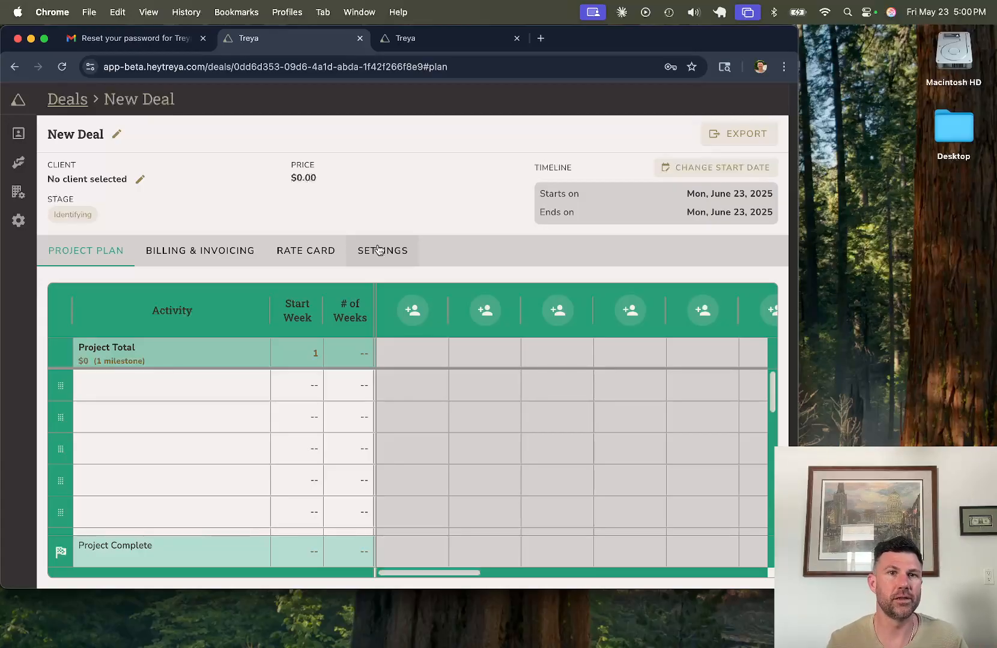
pyautogui.click(119, 137)
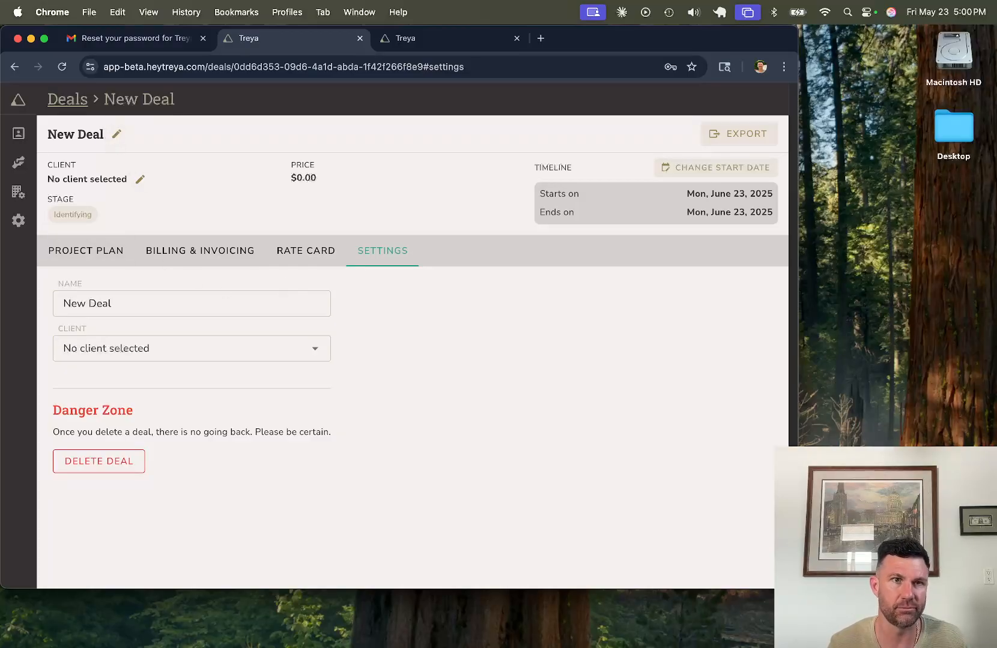
# Step: Rename the deal to 'Mobile Watch App' and go back to its Project Plan
pyautogui.click(189, 304)
pyautogui.write('Mobile Watch App')
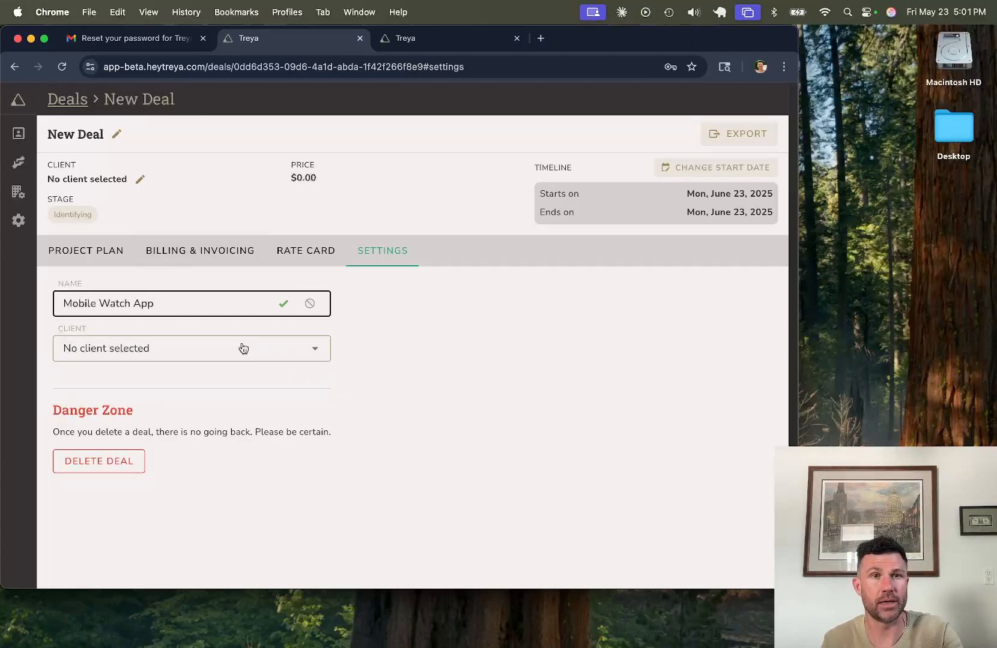
pyautogui.click(282, 304)
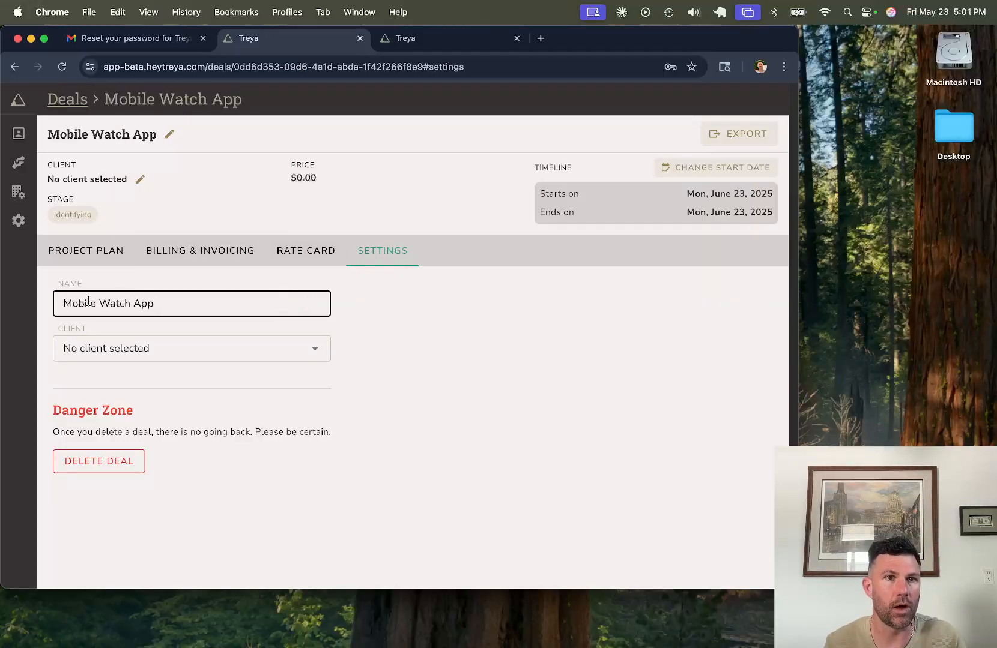
pyautogui.click(82, 256)
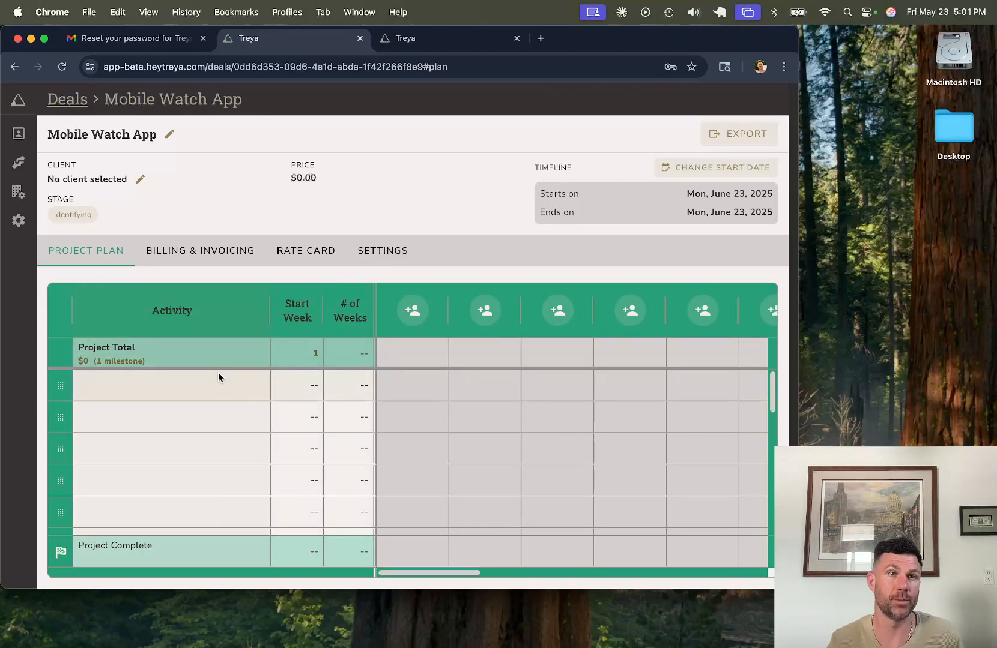
# Step: Enter plan activities Discovery, Proof of Concept, Development and Deployment, one per row
pyautogui.click(241, 390)
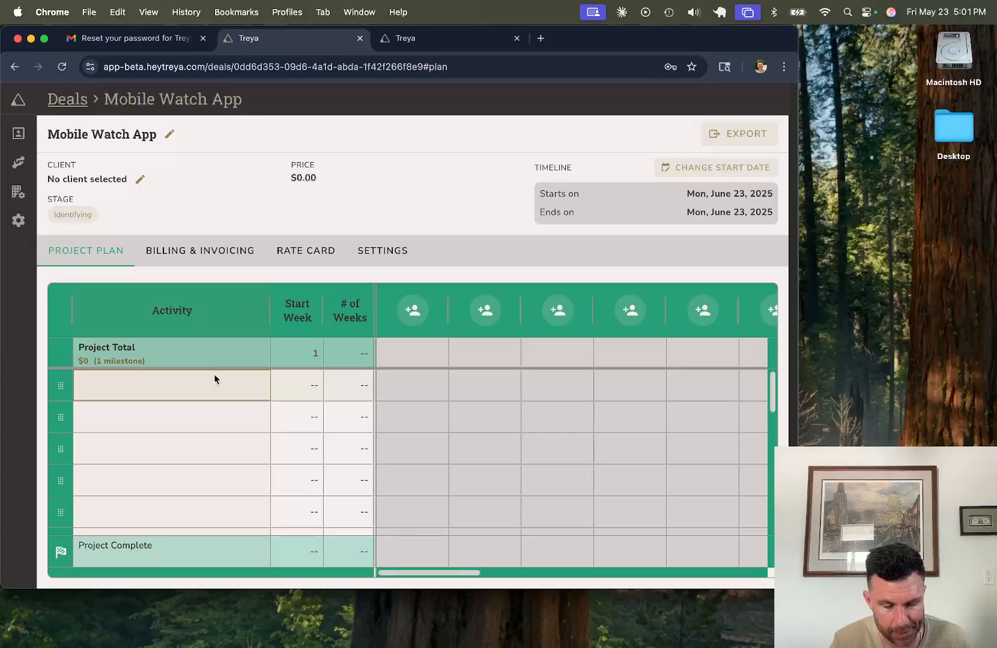
pyautogui.write('Discover')
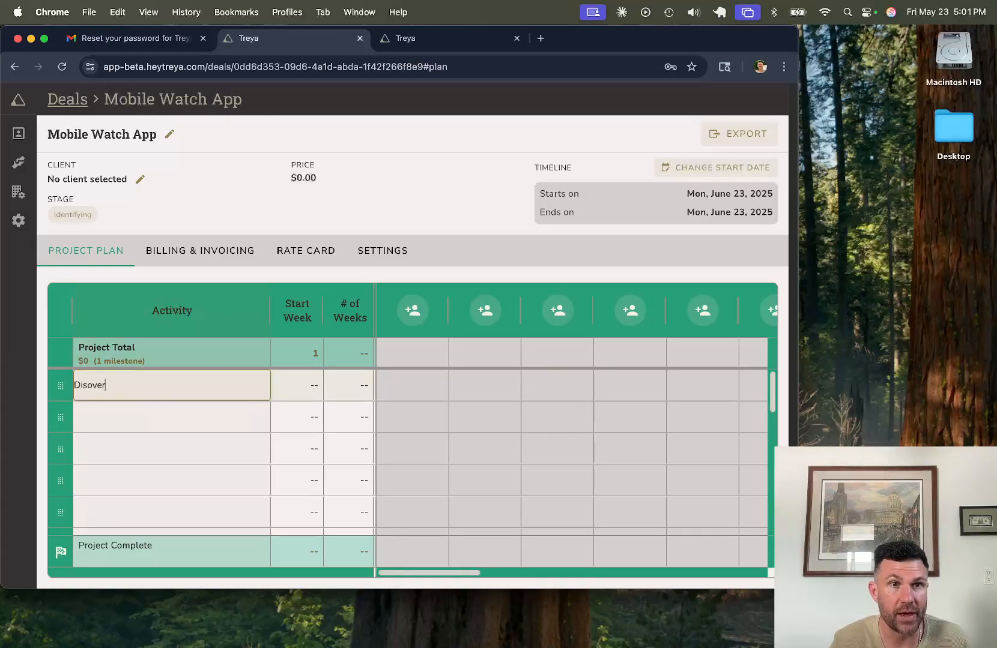
pyautogui.write('y')
pyautogui.press('Return')
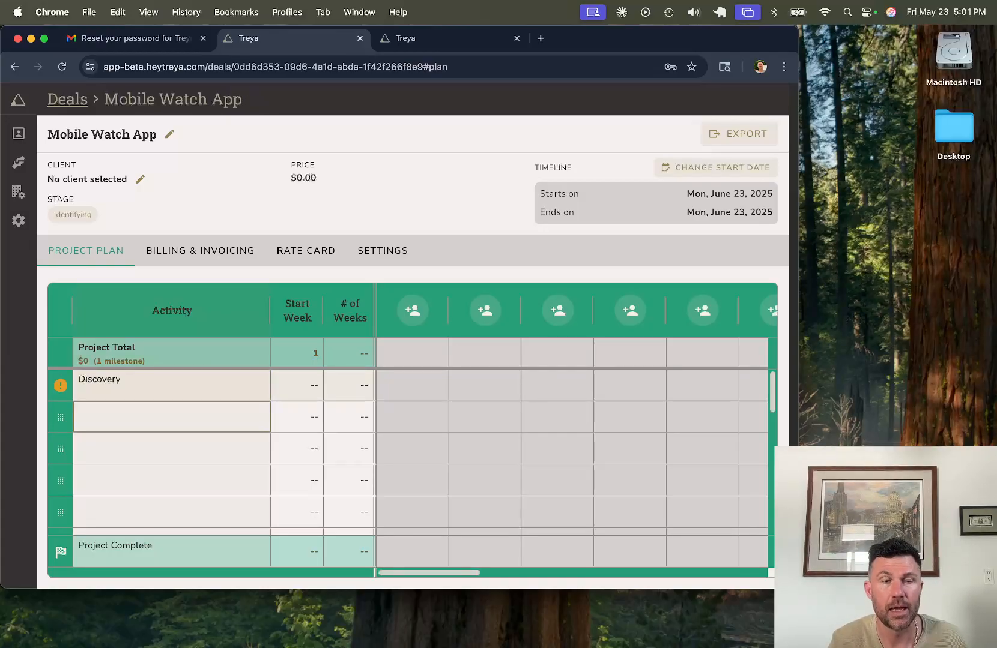
pyautogui.write('Proof of Concept')
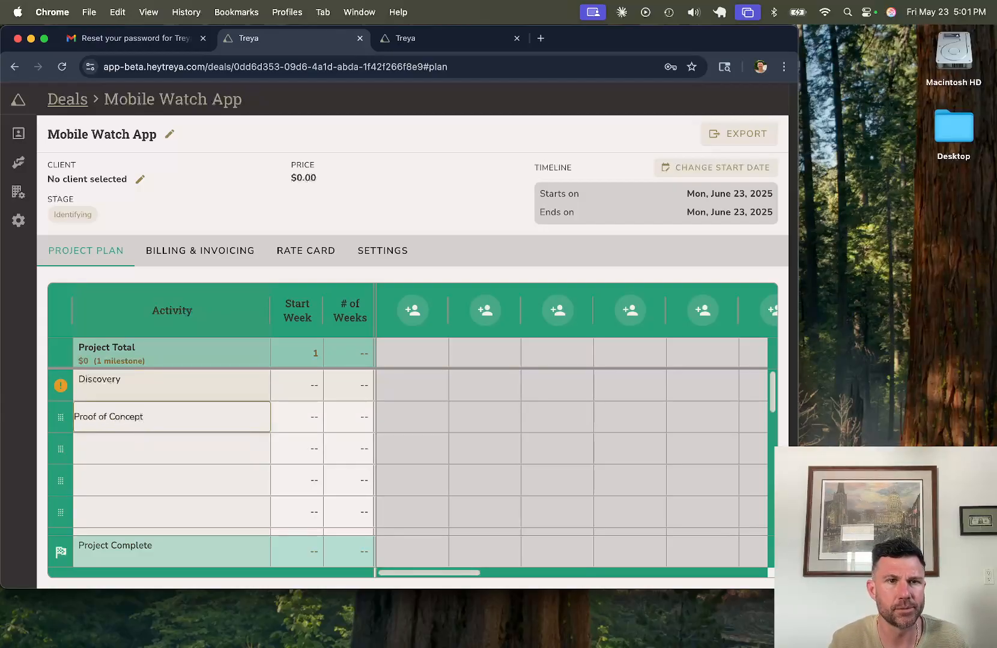
pyautogui.press('Return')
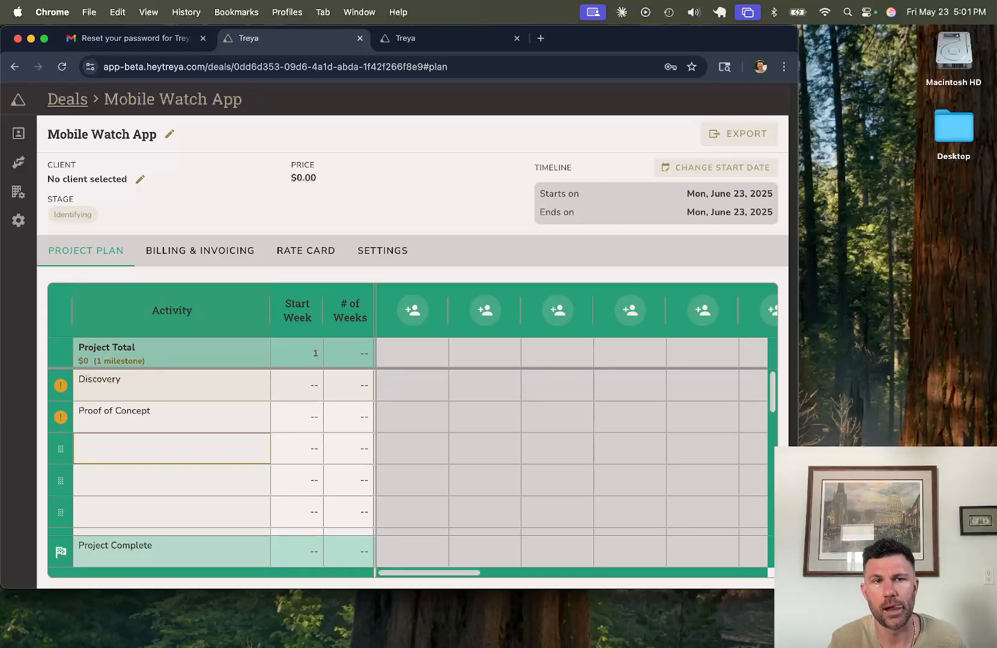
pyautogui.write('Deve')
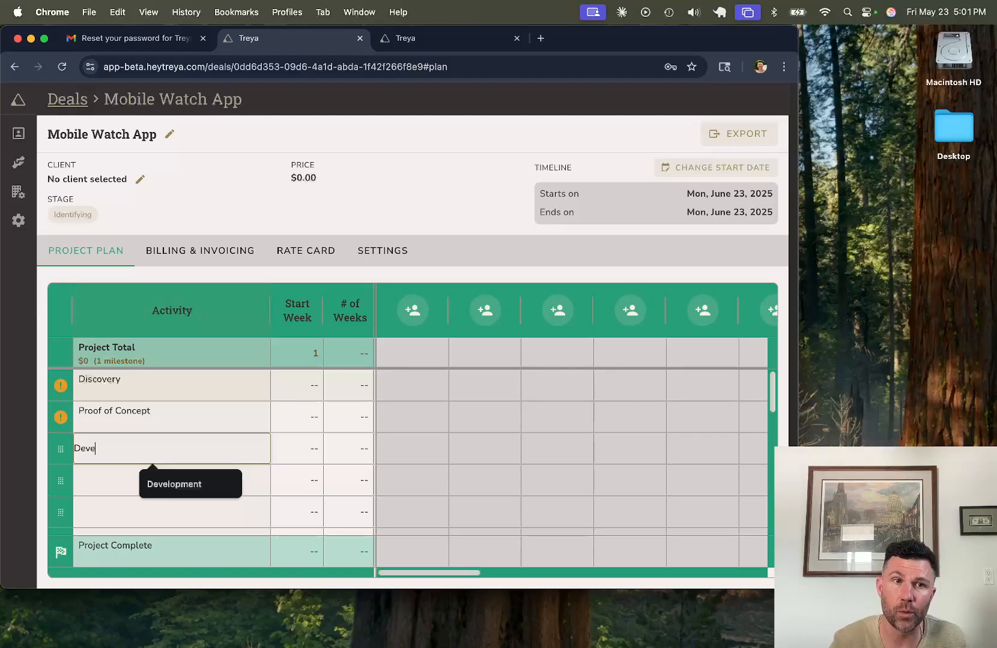
pyautogui.write('lopment')
pyautogui.press('Return')
pyautogui.write('Deployment')
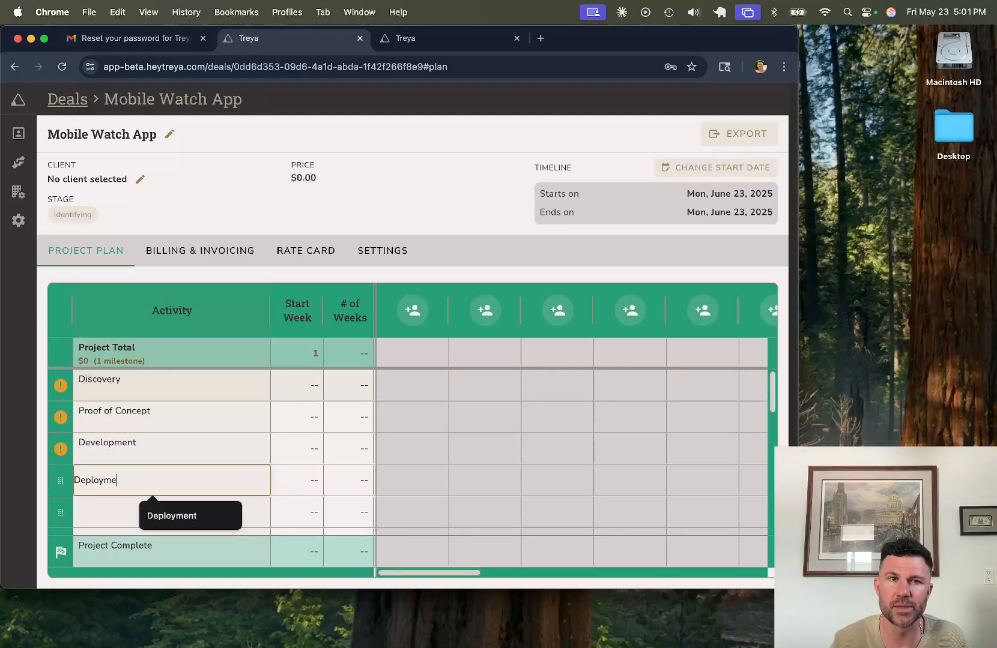
pyautogui.press('Return')
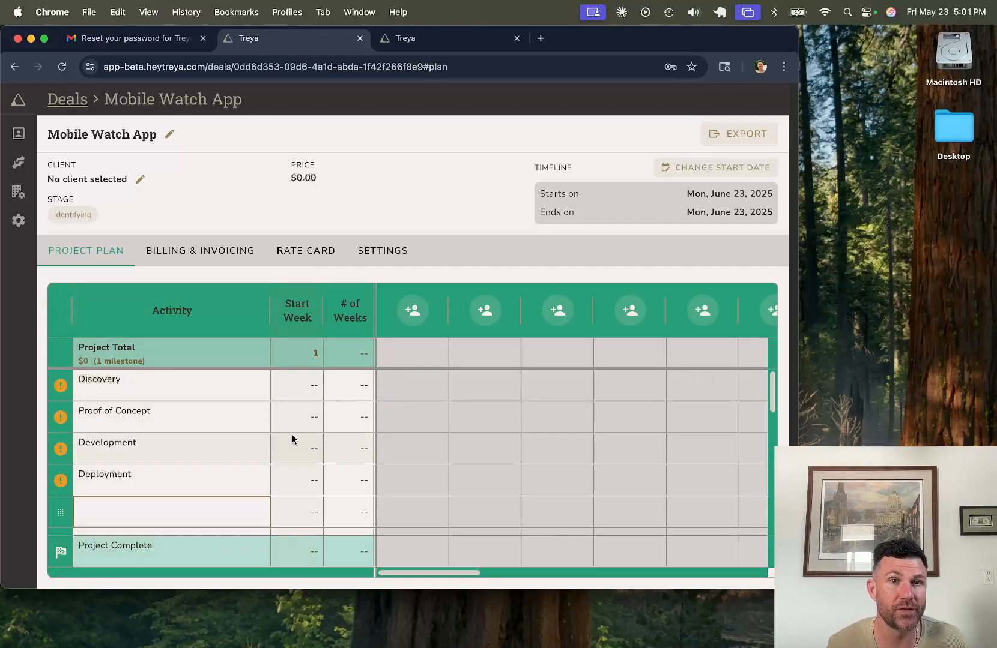
# Step: Set Discovery to start week 1 for 4 weeks and Proof of Concept to week 4 for 6 weeks
pyautogui.click(304, 400)
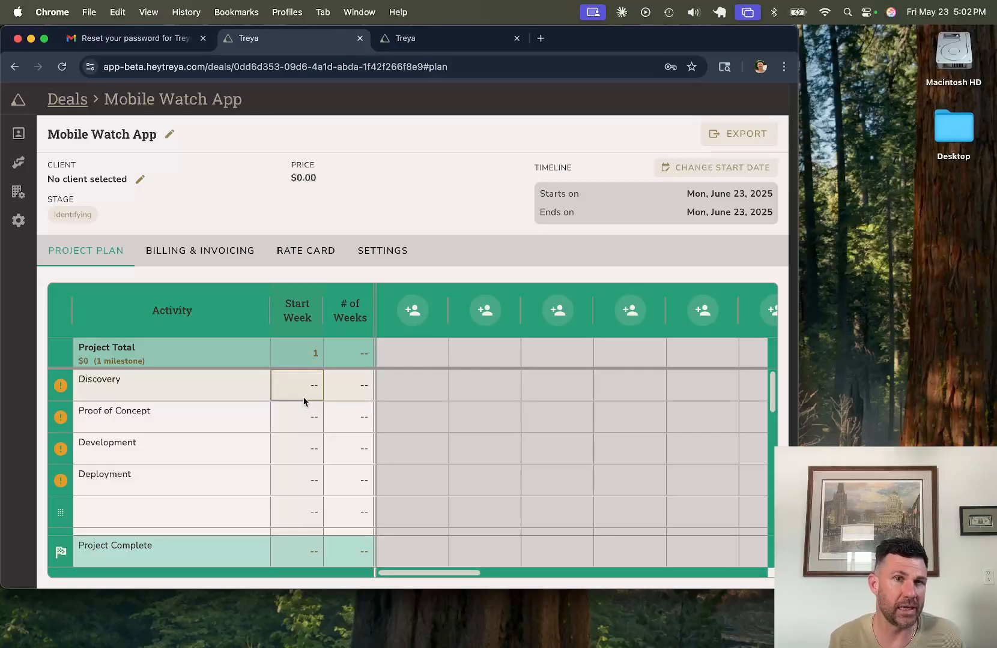
pyautogui.write('1')
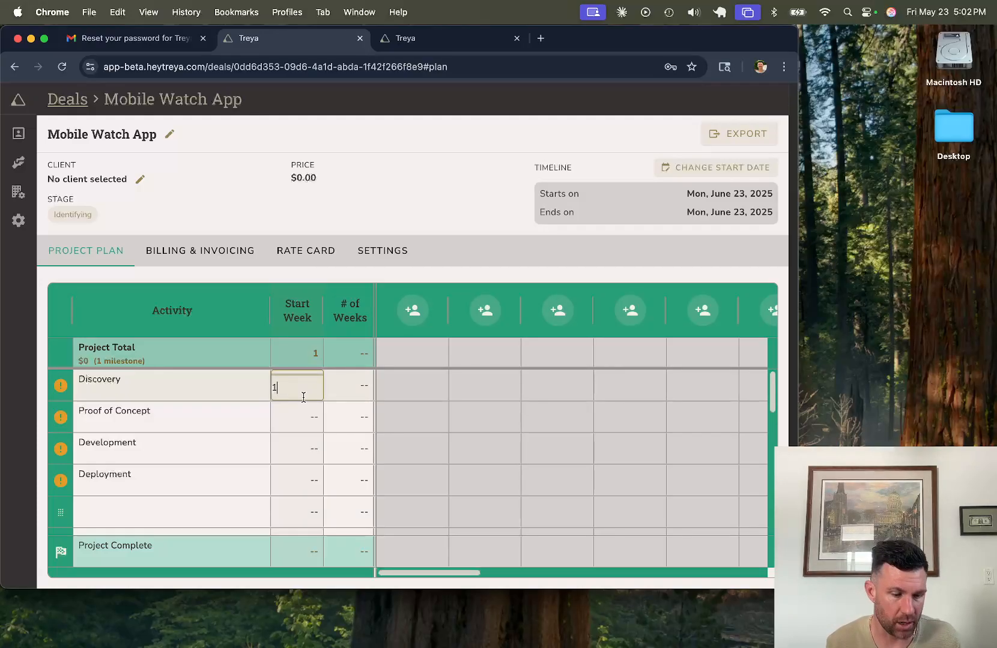
pyautogui.press('Tab')
pyautogui.write('4')
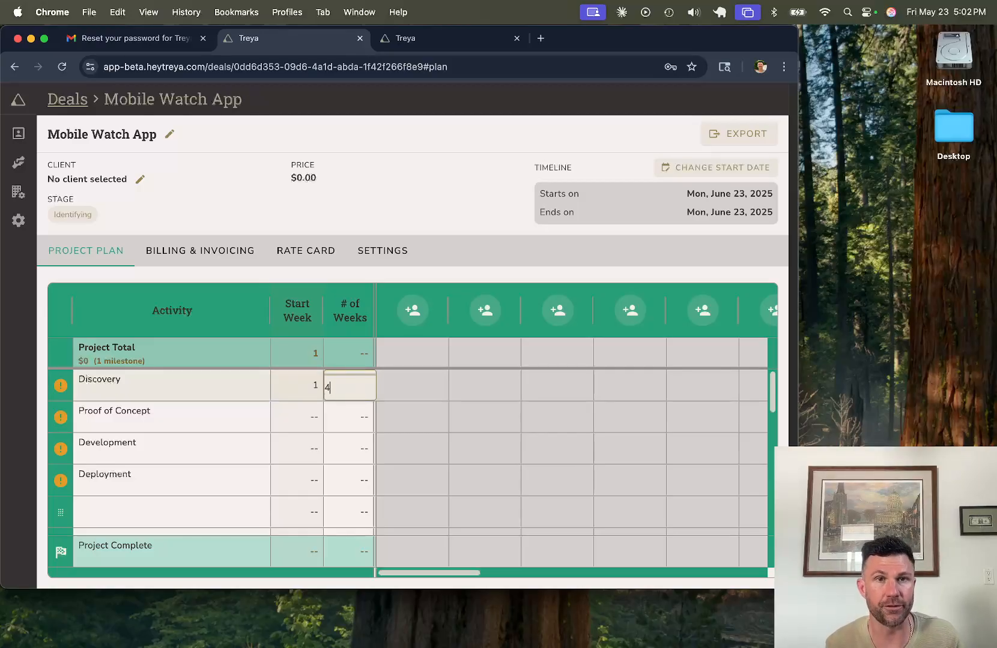
pyautogui.press('Return')
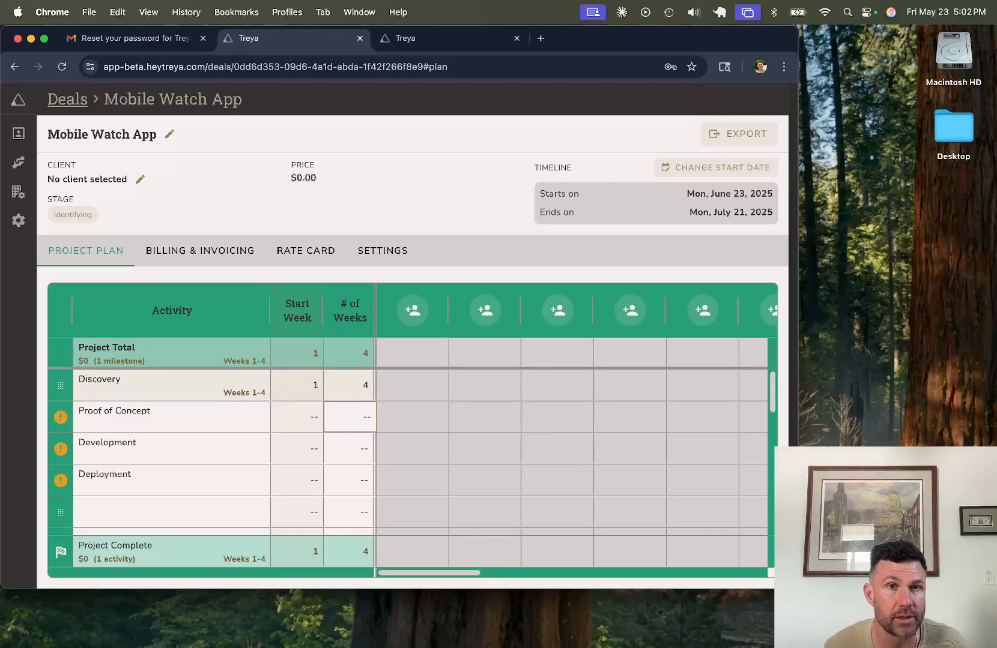
pyautogui.press('Left')
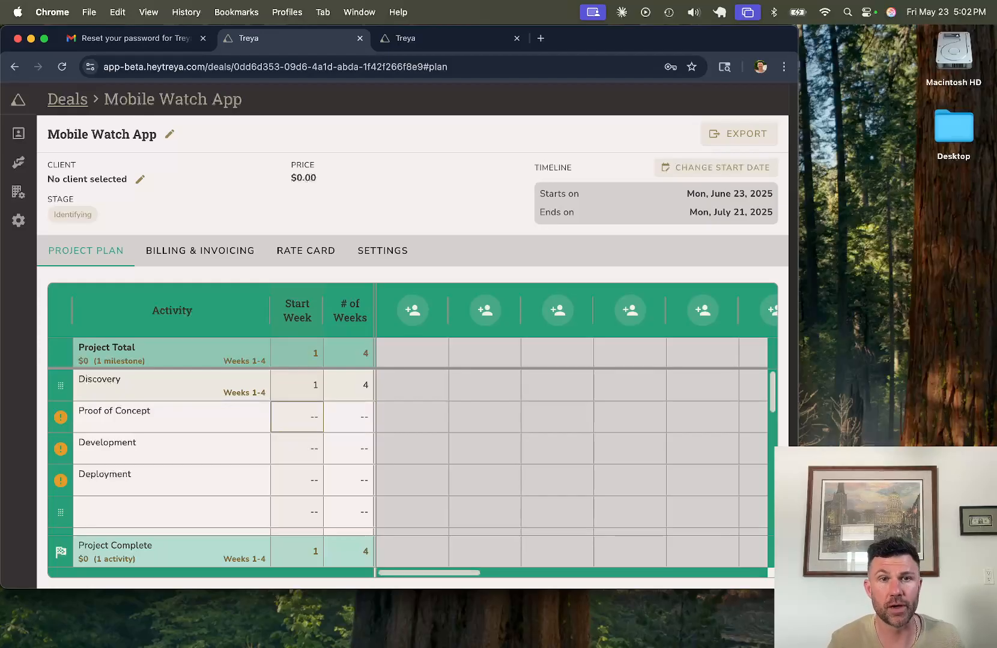
pyautogui.write('4')
pyautogui.press('Tab')
pyautogui.write('6')
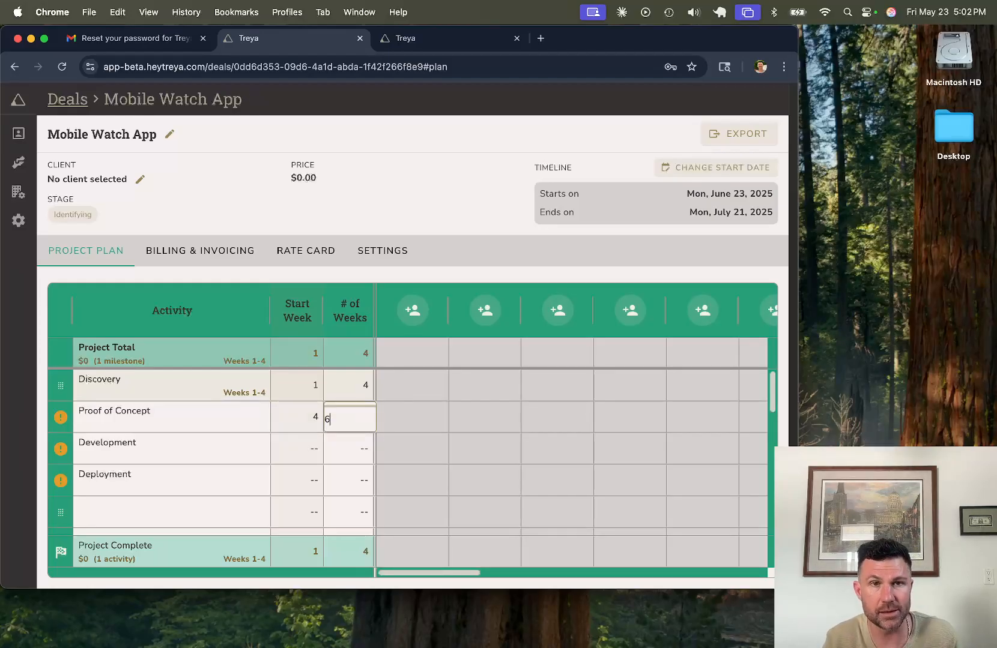
pyautogui.press('Return')
# Step: Set Development to start week 9 for 12 weeks and Deployment to week 20 for 1 week
pyautogui.press('Left')
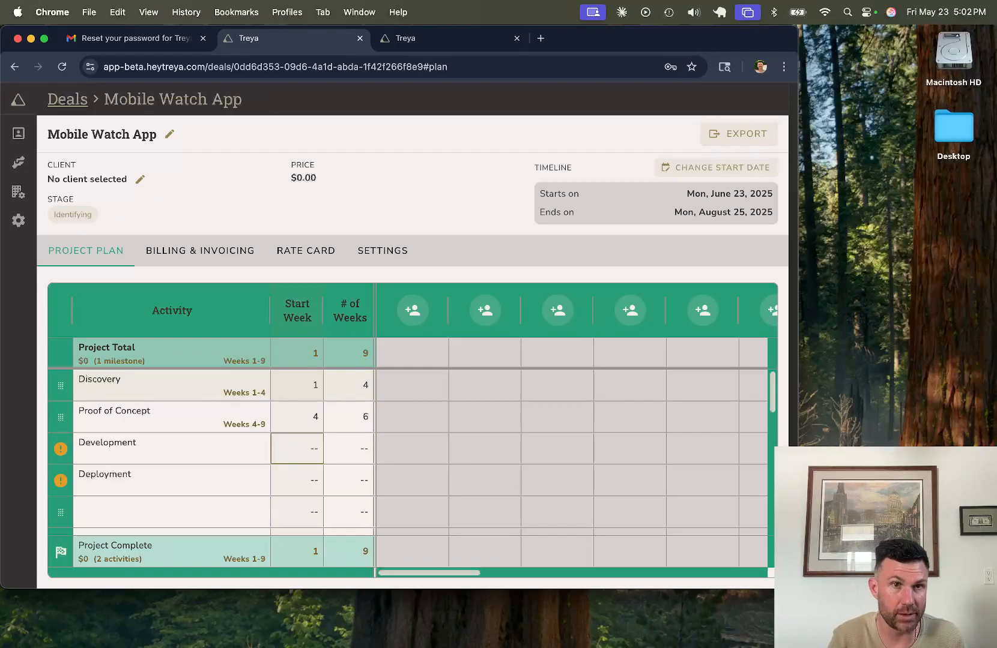
pyautogui.write('9')
pyautogui.press('Tab')
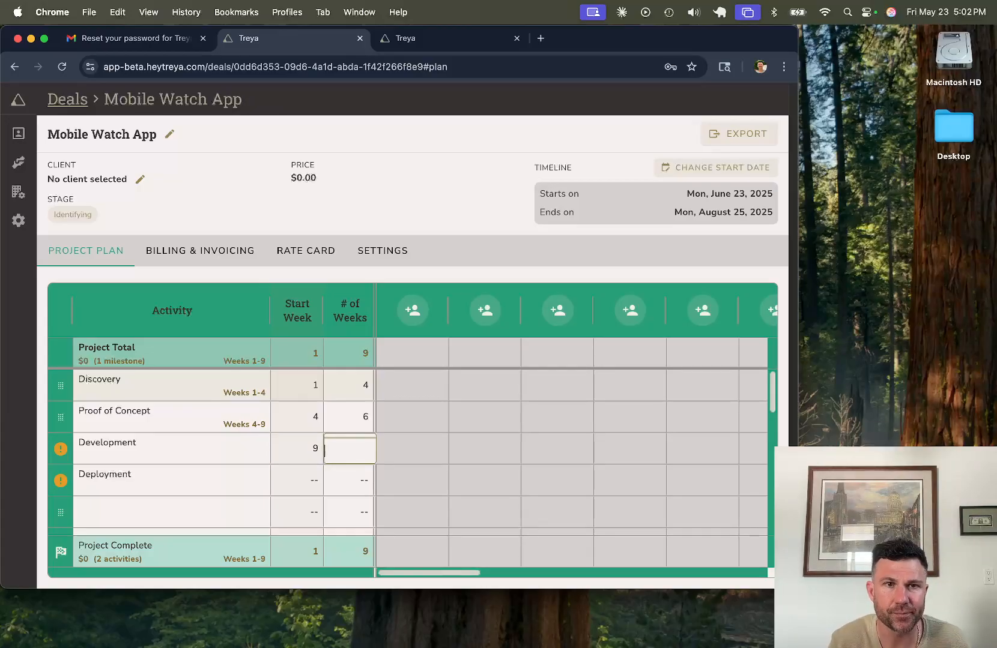
pyautogui.write('12')
pyautogui.press('Return')
pyautogui.press('Left')
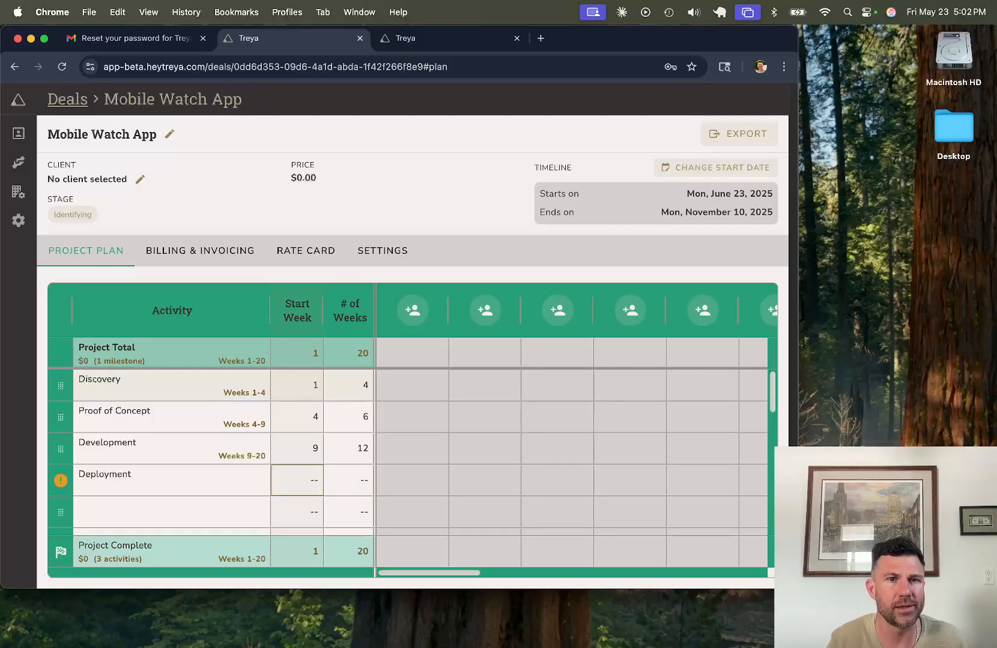
pyautogui.write('20')
pyautogui.press('Tab')
pyautogui.write('1')
pyautogui.press('Return')
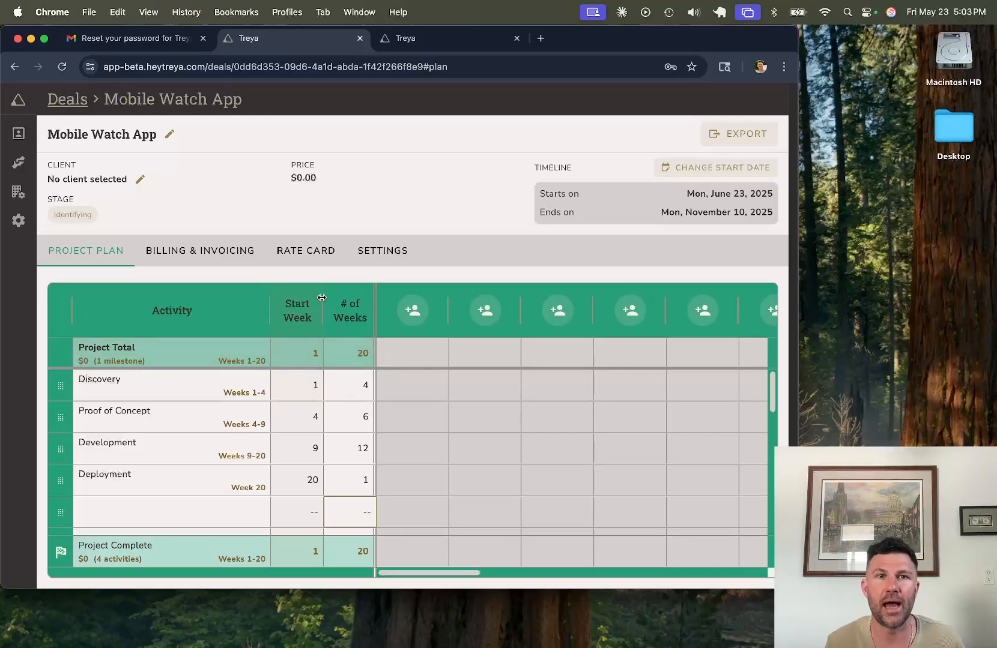
# Step: Return to the Mobile Watch App deal through Company Settings and Deals, and show its six-role rate card
pyautogui.click(292, 264)
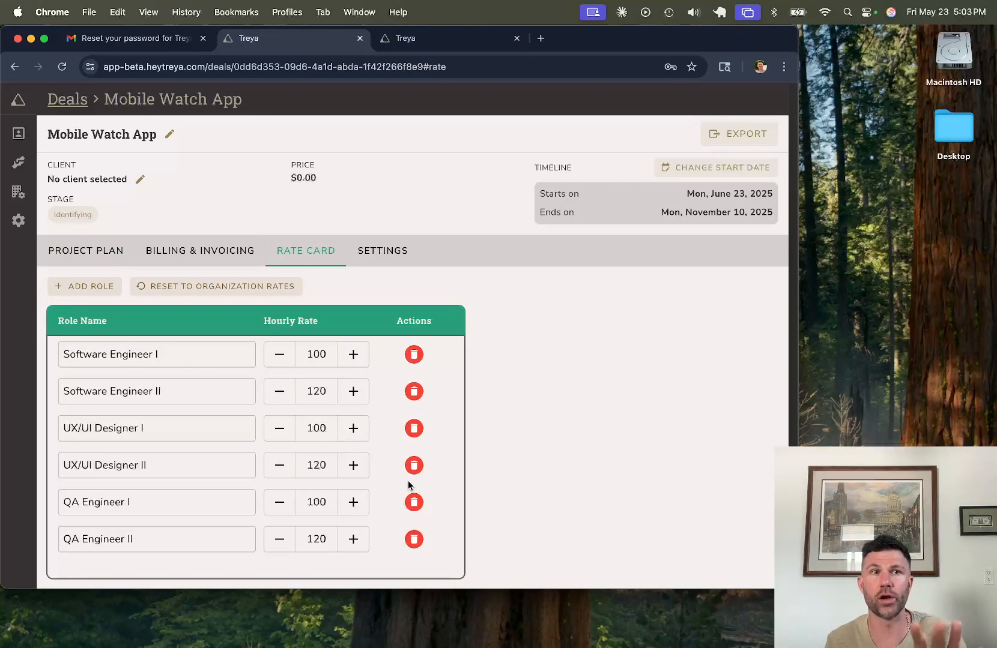
pyautogui.moveTo(36, 198)
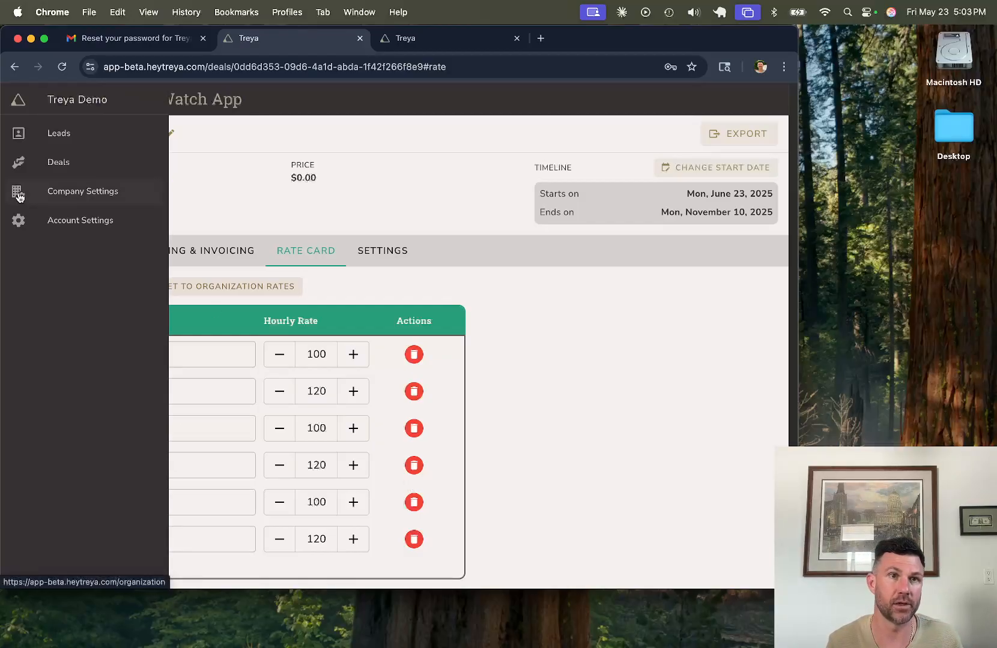
pyautogui.click(66, 190)
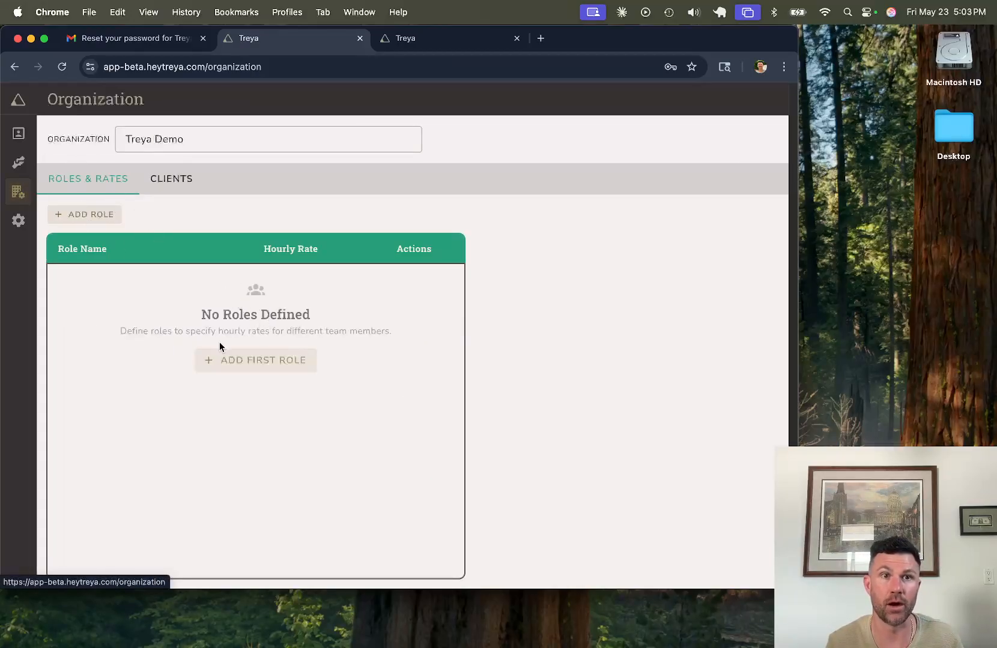
pyautogui.moveTo(19, 162)
pyautogui.click(60, 161)
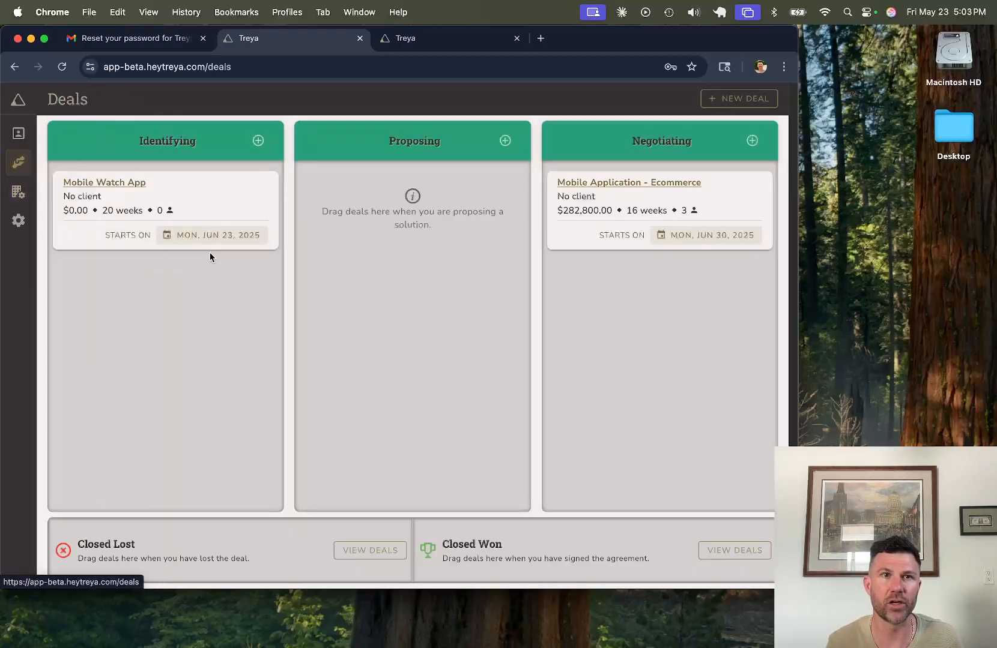
pyautogui.click(137, 183)
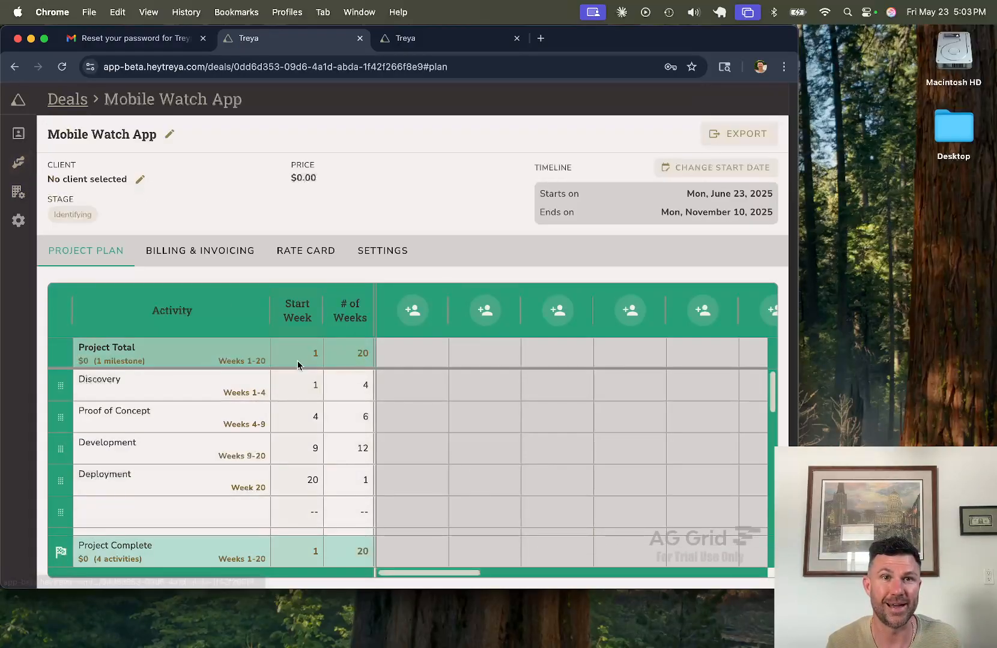
pyautogui.click(301, 252)
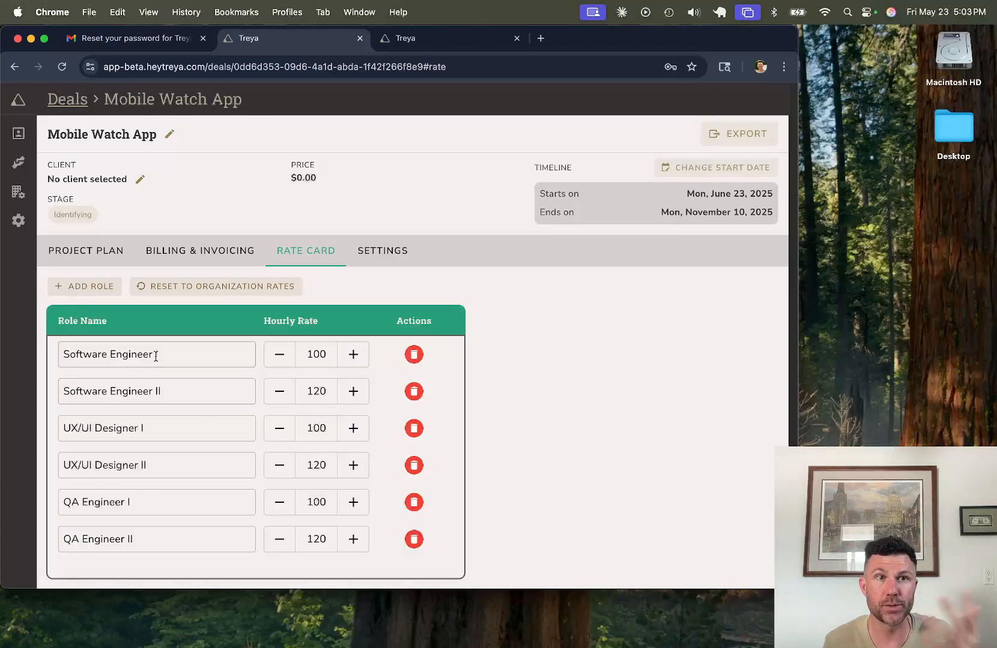
# Step: Add a Project manager role at 145 per hour to the rate card, then go back to the project plan
pyautogui.click(90, 284)
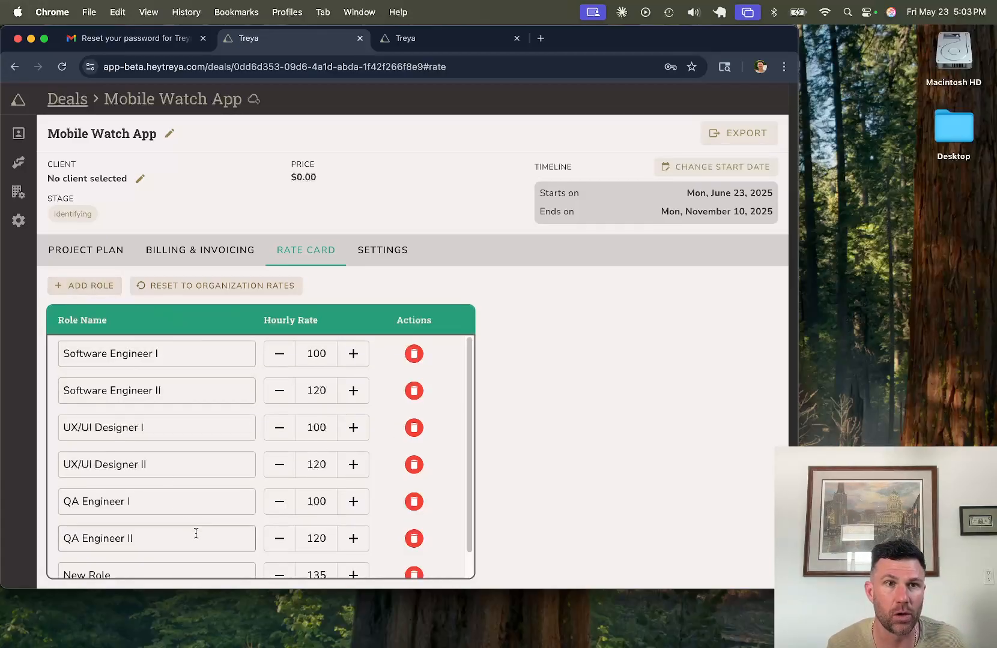
pyautogui.scroll(-2, 196, 532)
pyautogui.moveTo(161, 555); pyautogui.dragTo(44, 543)
pyautogui.write('Project manager')
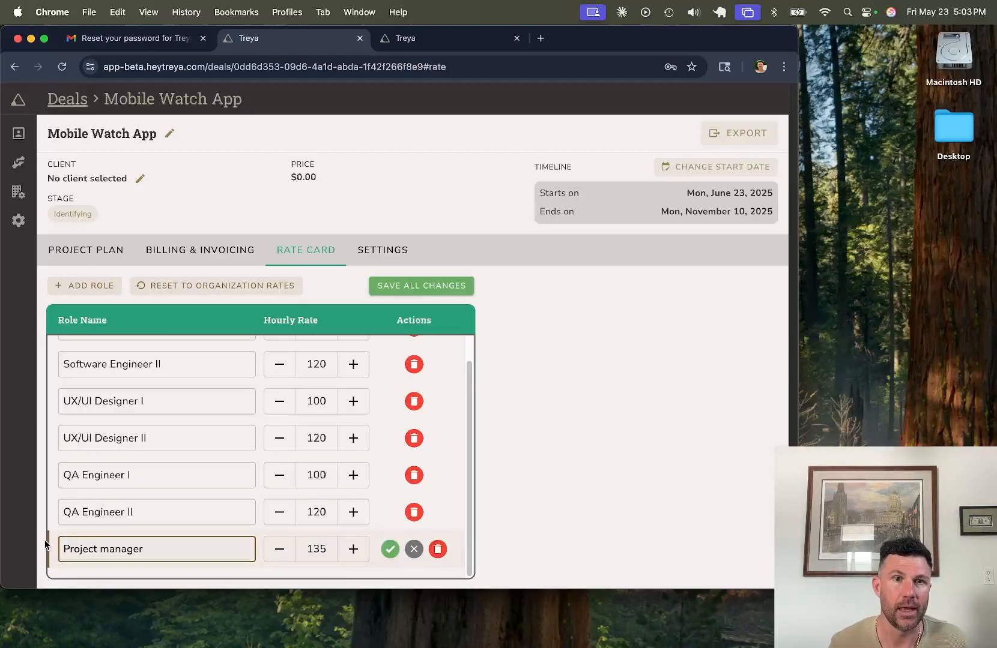
pyautogui.click(353, 549)
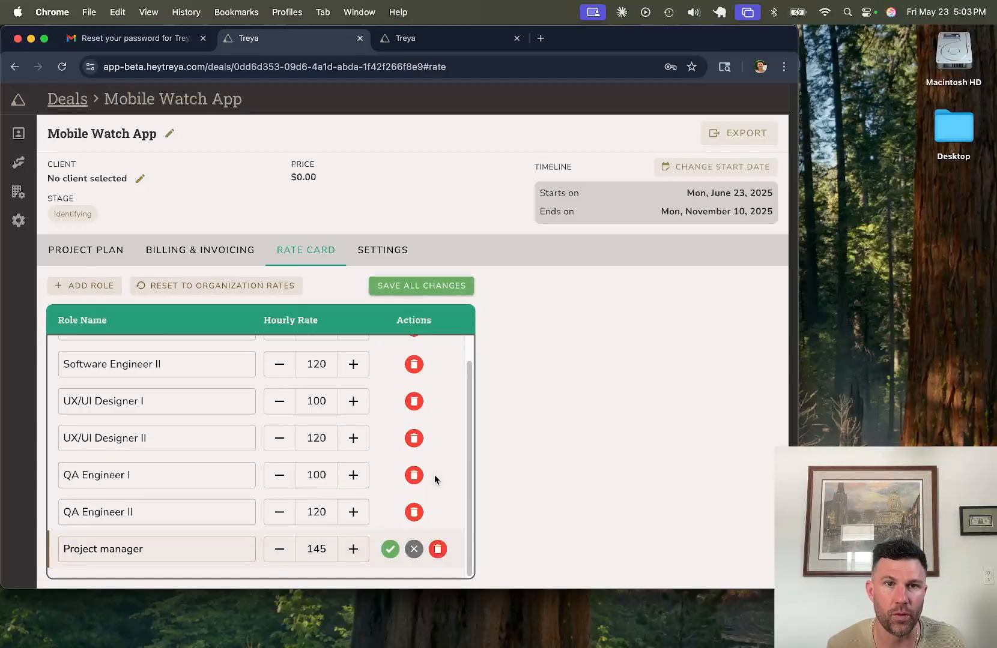
pyautogui.click(387, 551)
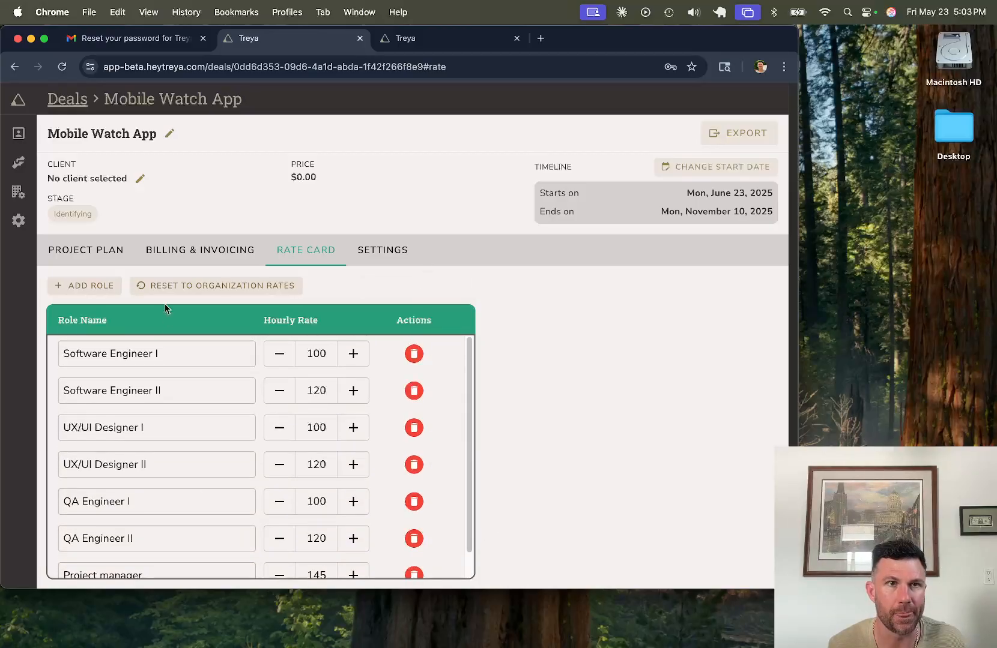
pyautogui.click(90, 255)
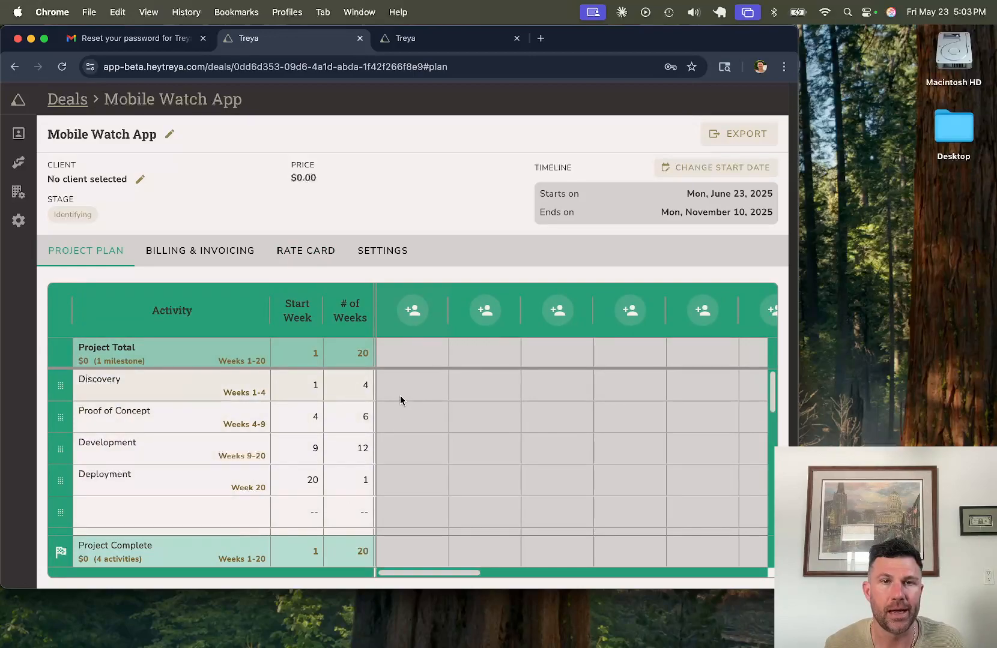
# Step: Assign Project manager, Software Engineer I and UX/UI Designer I to the first three staffing columns
pyautogui.click(422, 319)
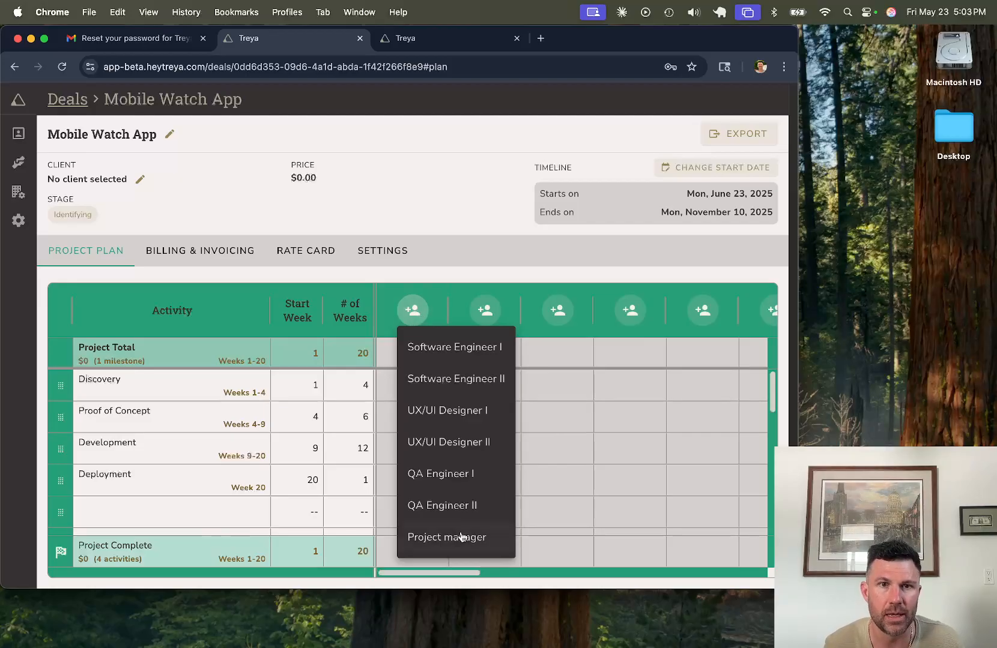
pyautogui.click(460, 534)
pyautogui.click(485, 311)
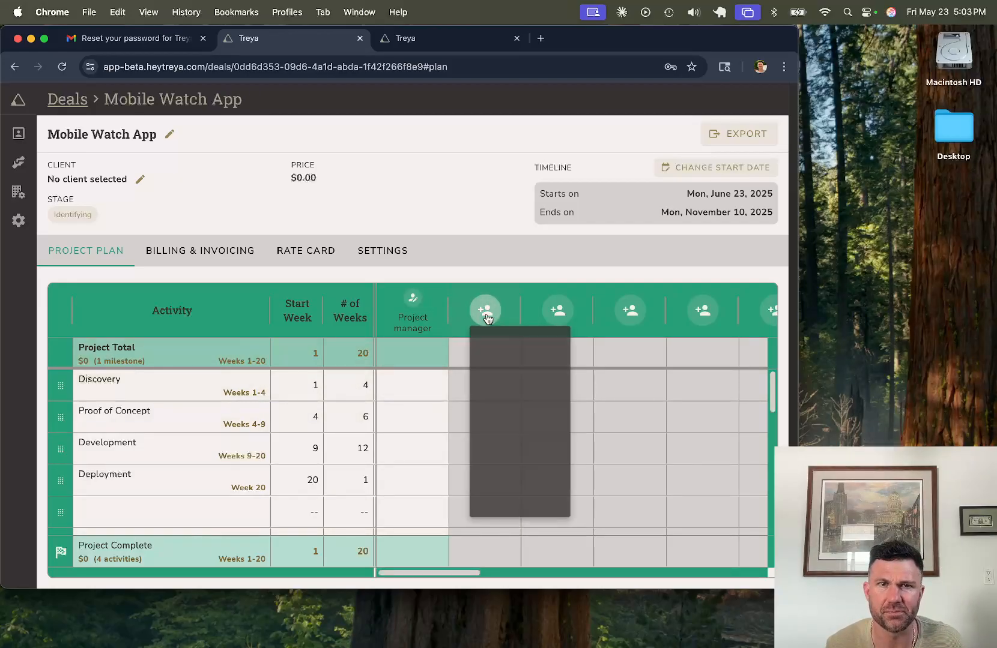
pyautogui.click(515, 349)
pyautogui.click(558, 310)
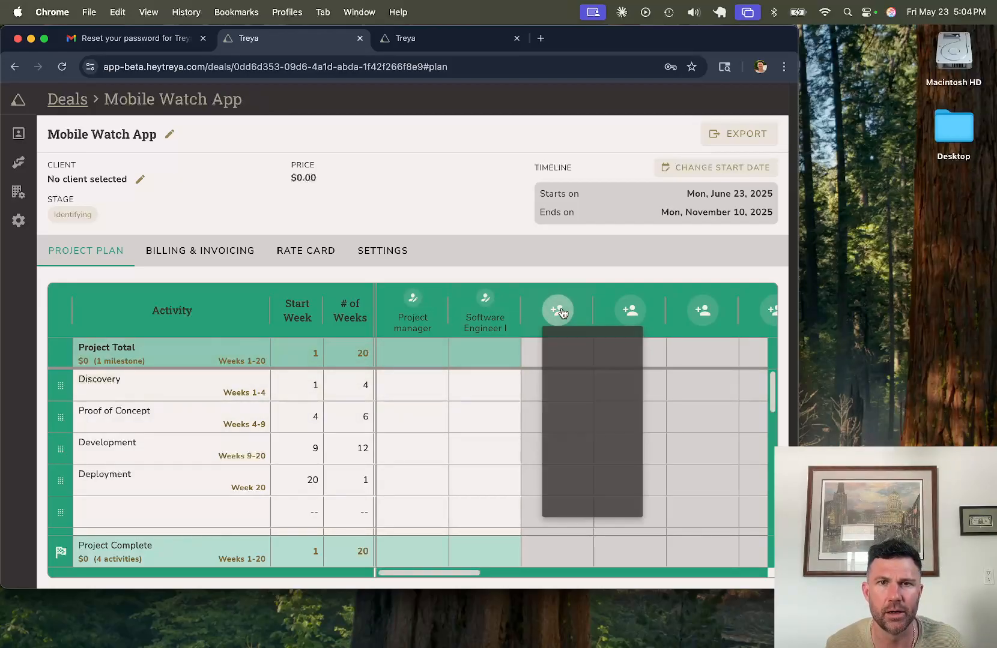
pyautogui.click(579, 413)
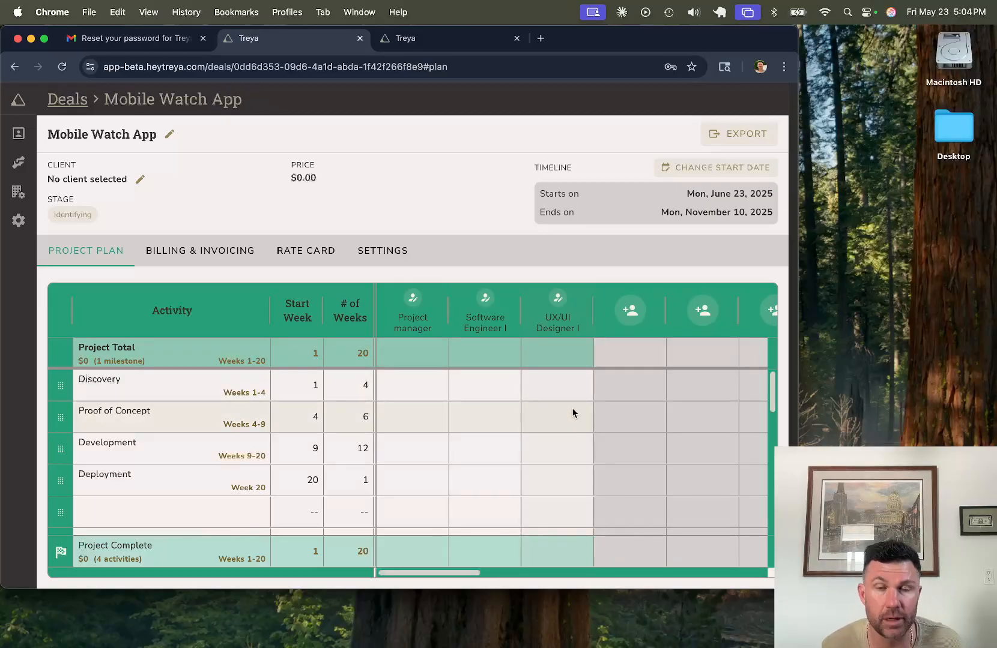
pyautogui.click(415, 393)
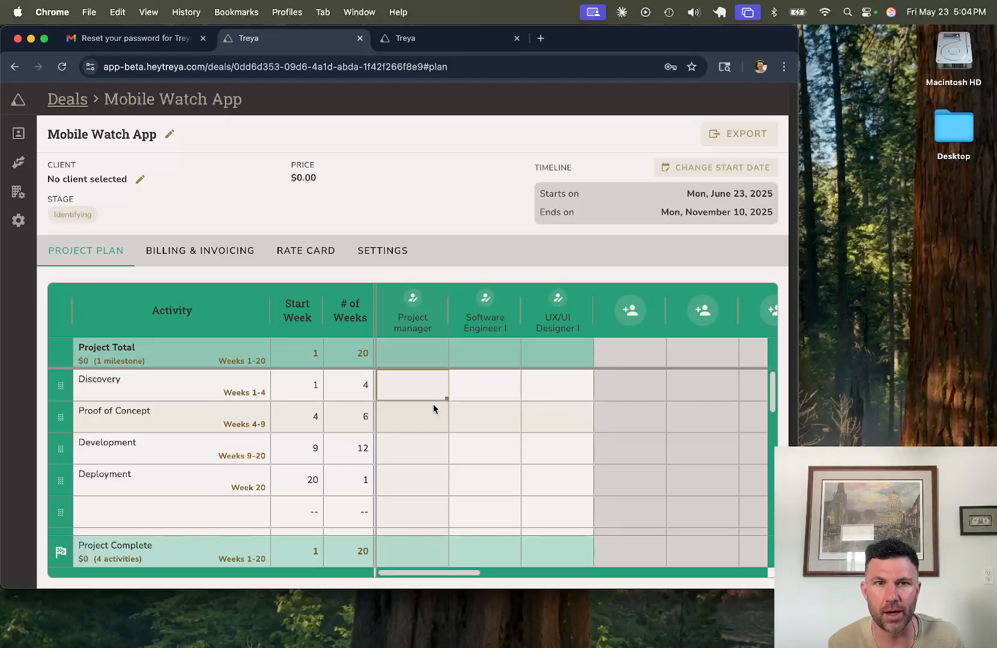
# Step: Give Discovery 20 hours of Project manager and 100% UX/UI Designer I allocation
pyautogui.write('20')
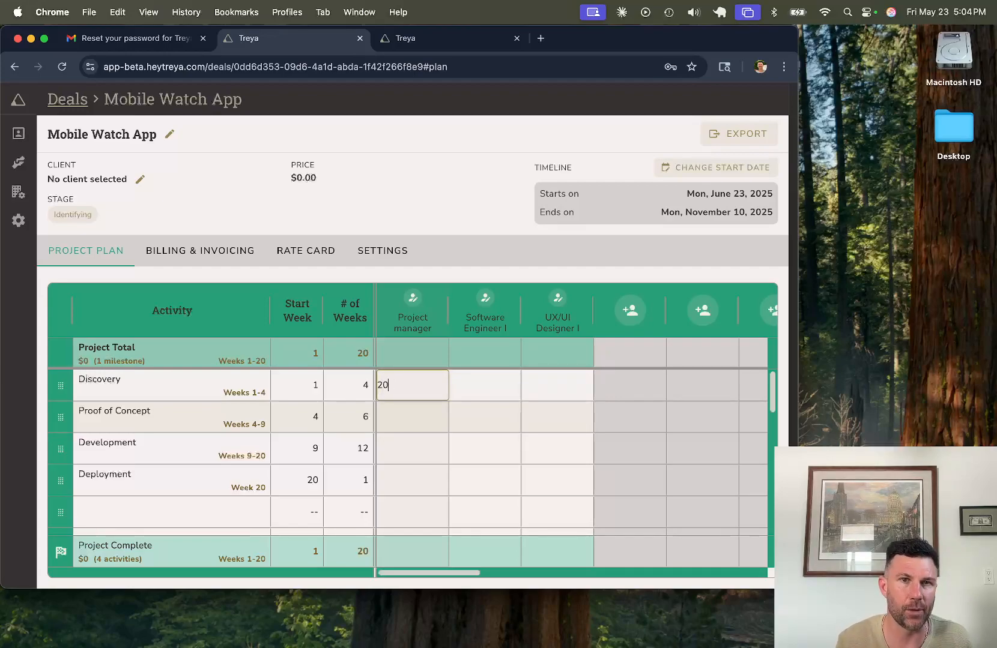
pyautogui.press('Return')
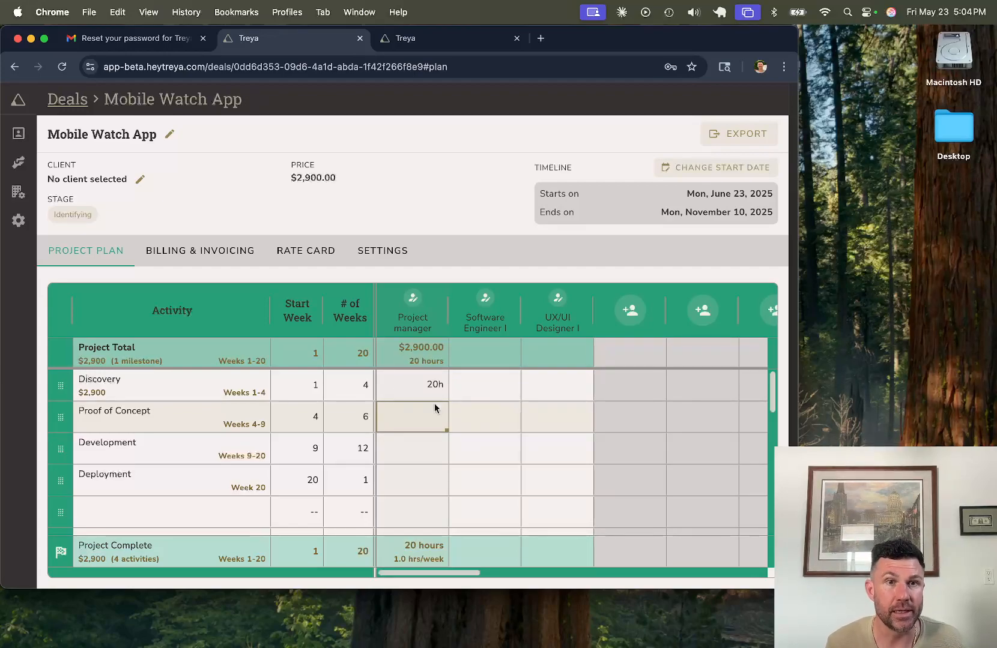
pyautogui.click(422, 385)
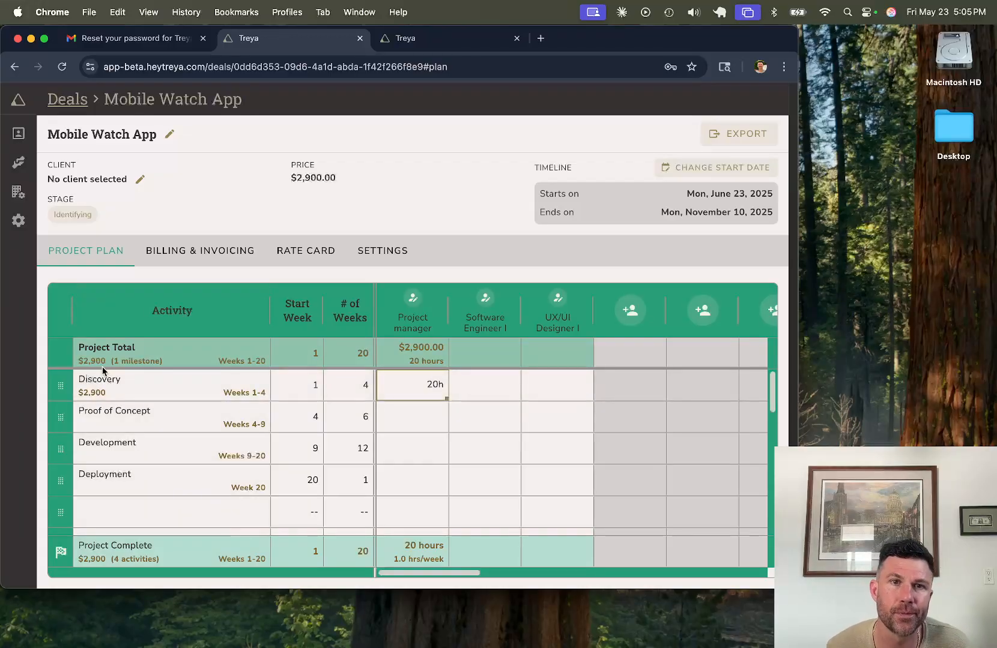
pyautogui.click(476, 376)
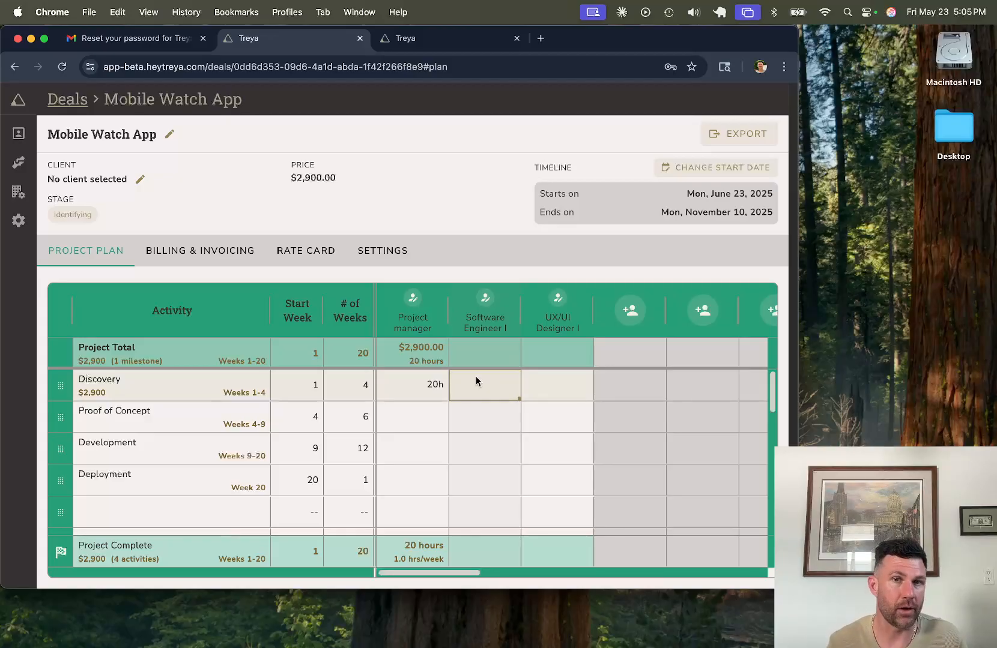
pyautogui.press('Tab')
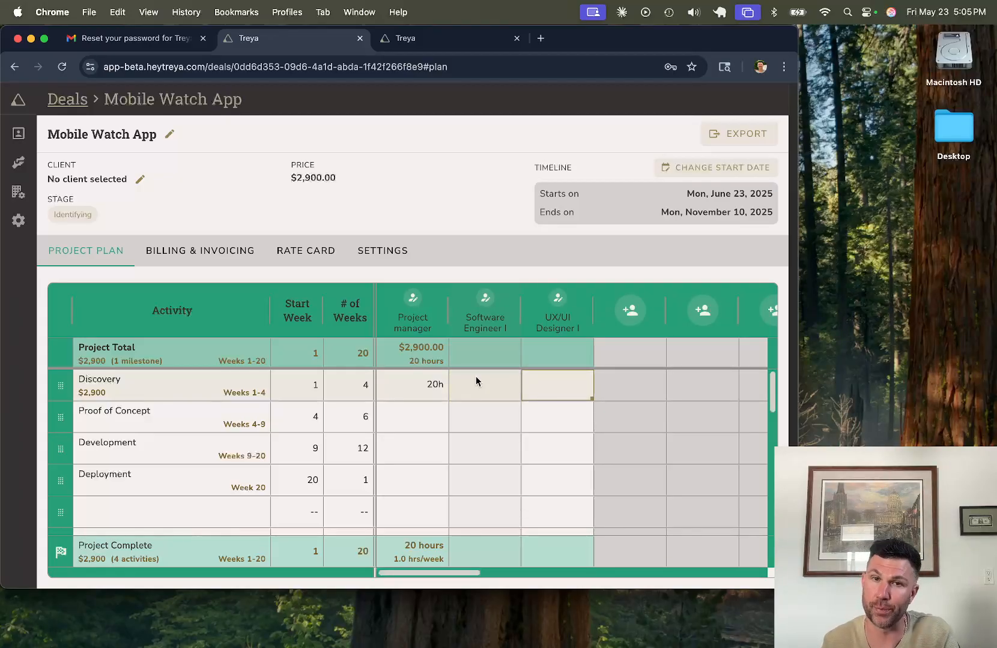
pyautogui.hotkey('shift', 'Tab')
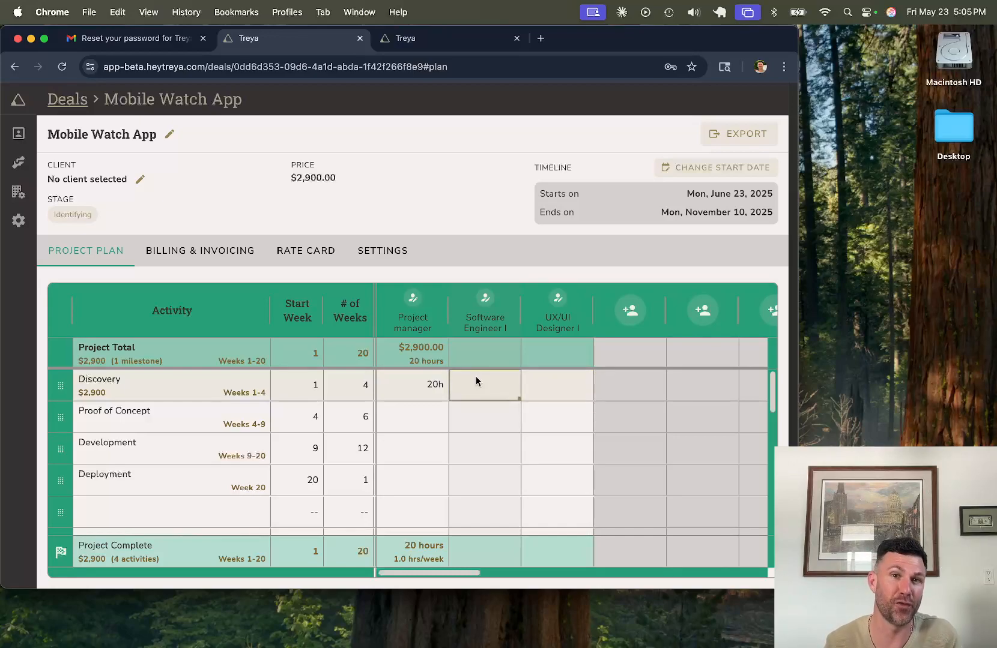
pyautogui.press('Tab')
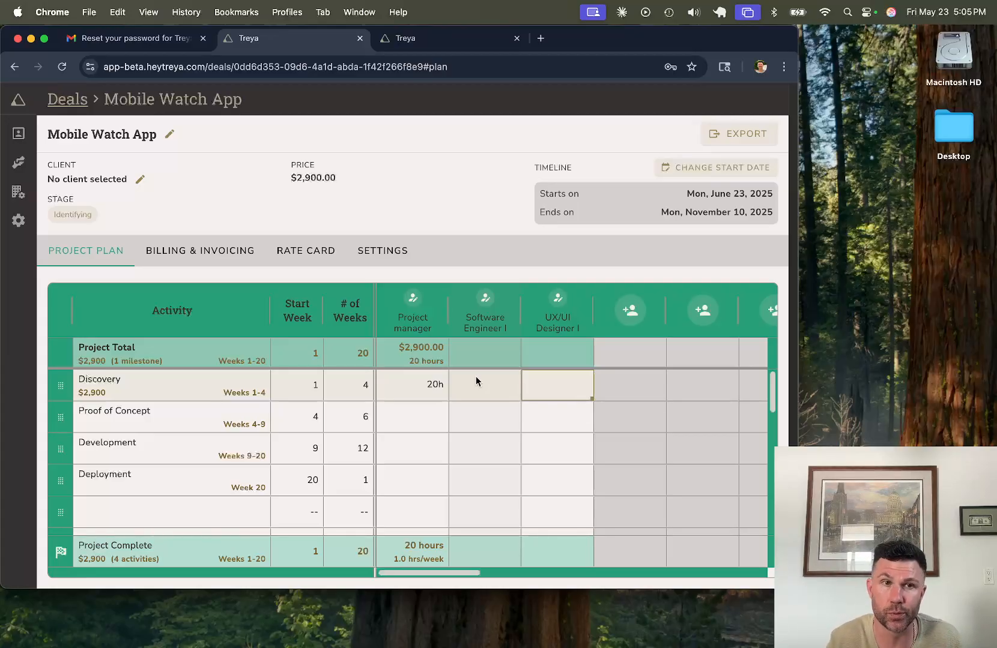
pyautogui.write('100%')
pyautogui.press('Return')
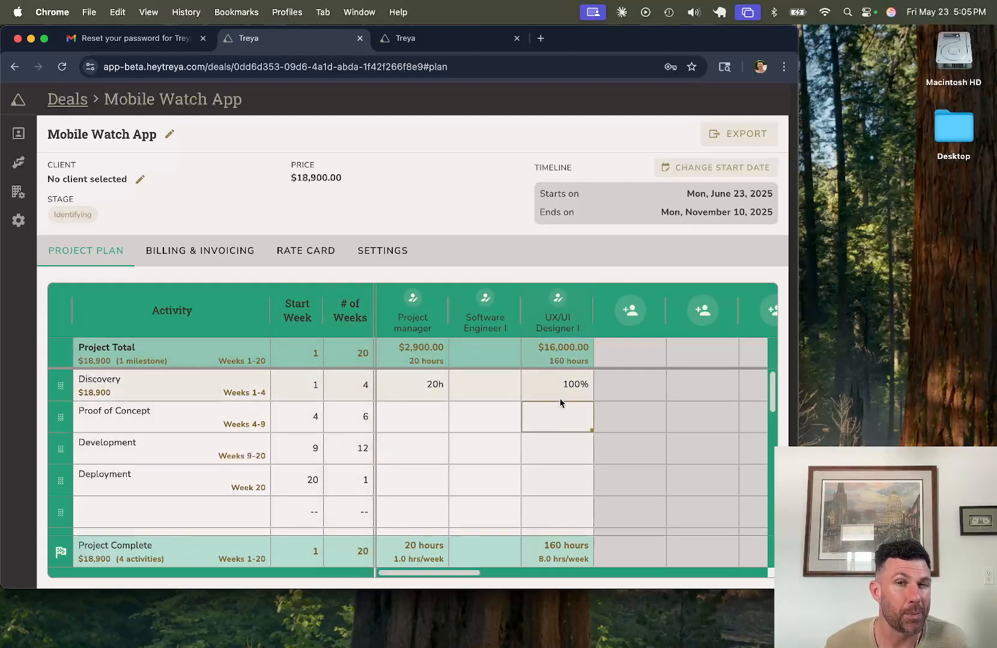
# Step: Change Discovery's duration to 4 weeks so it spans weeks 1-4
pyautogui.click(365, 396)
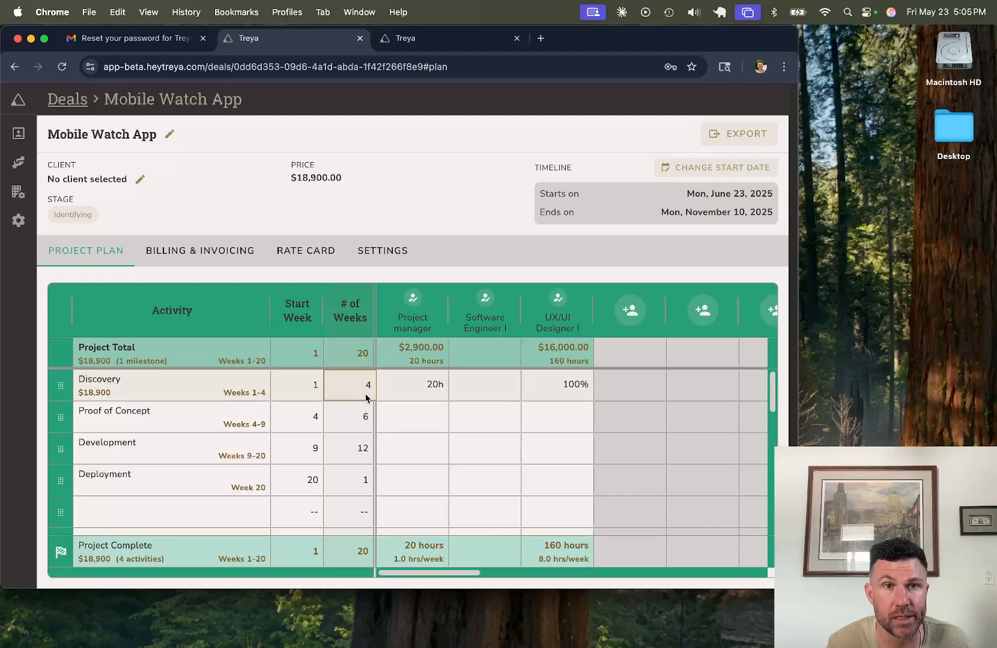
pyautogui.write('2')
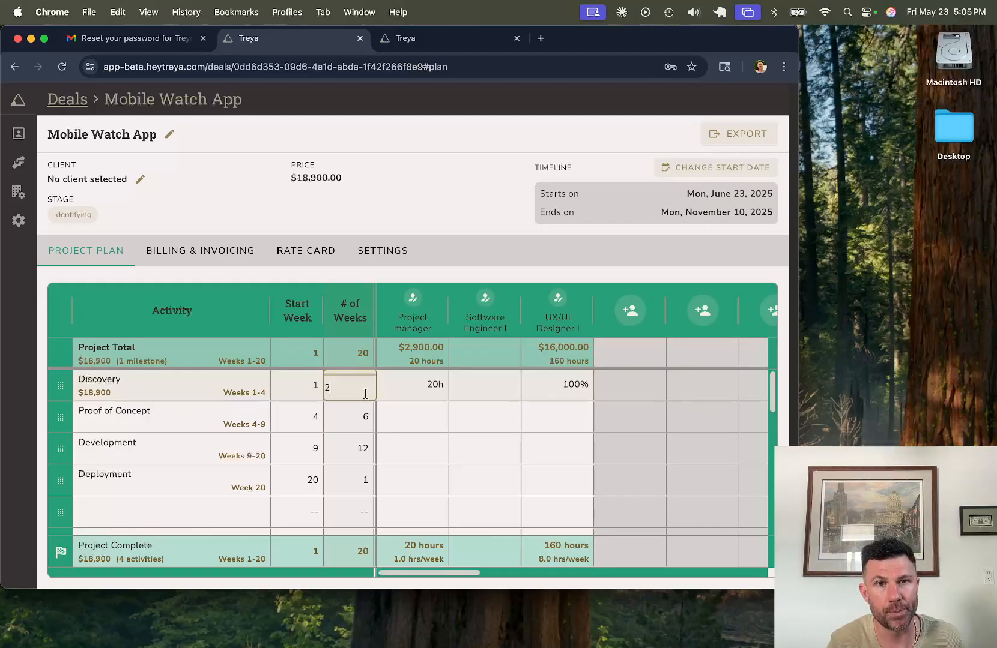
pyautogui.press('Return')
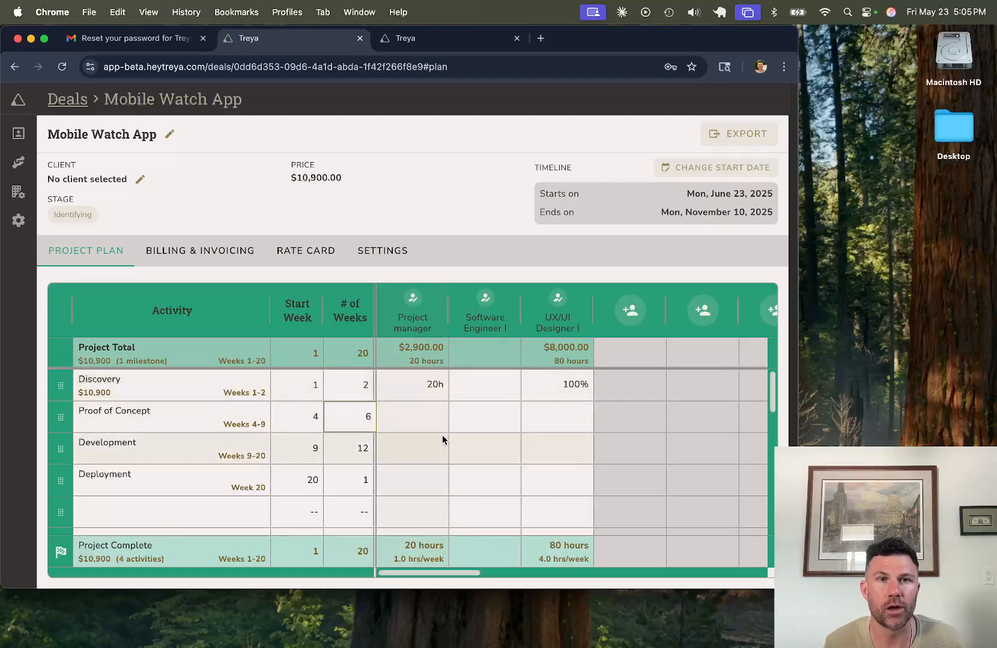
pyautogui.click(400, 426)
pyautogui.press('Up')
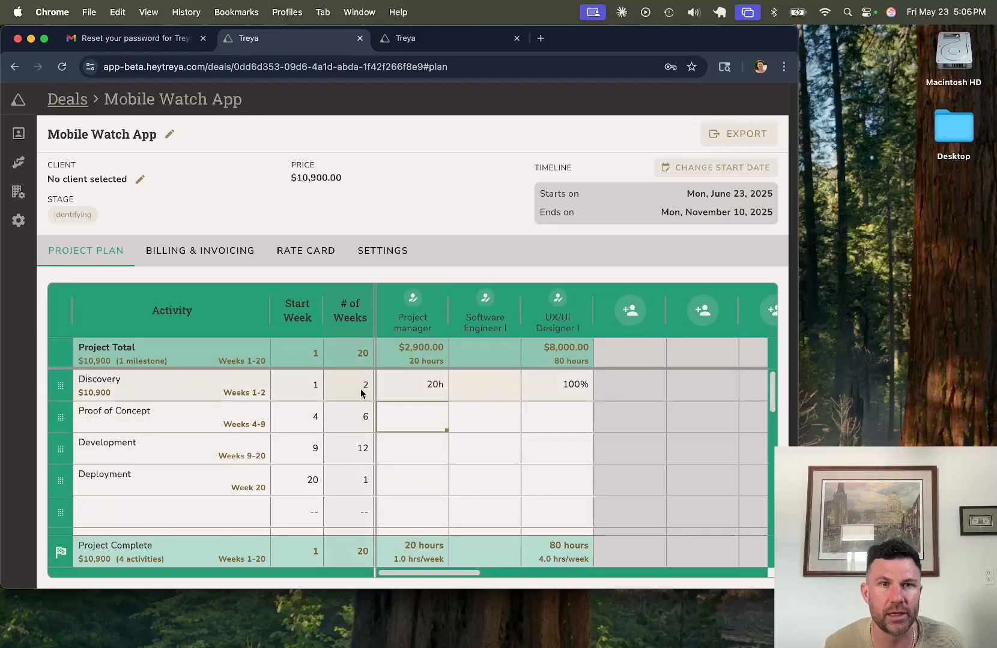
pyautogui.press('Left')
pyautogui.write('4')
pyautogui.press('Return')
pyautogui.press('Right')
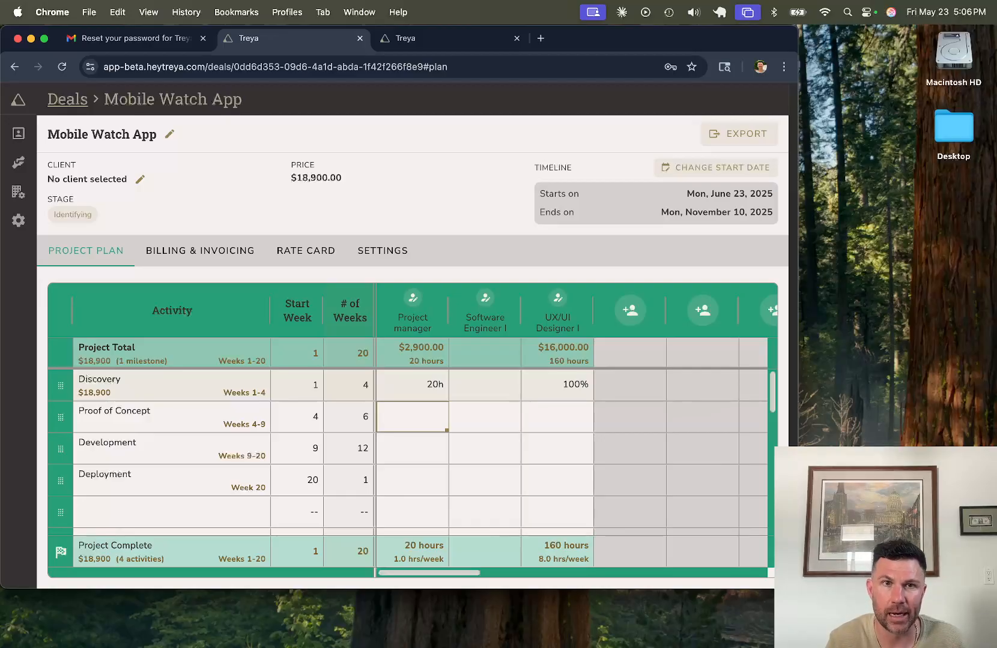
# Step: Allocate Proof of Concept: 2w Project manager, 100 Software Engineer I, 20d UX/UI Designer I
pyautogui.write('2w')
pyautogui.press('Tab')
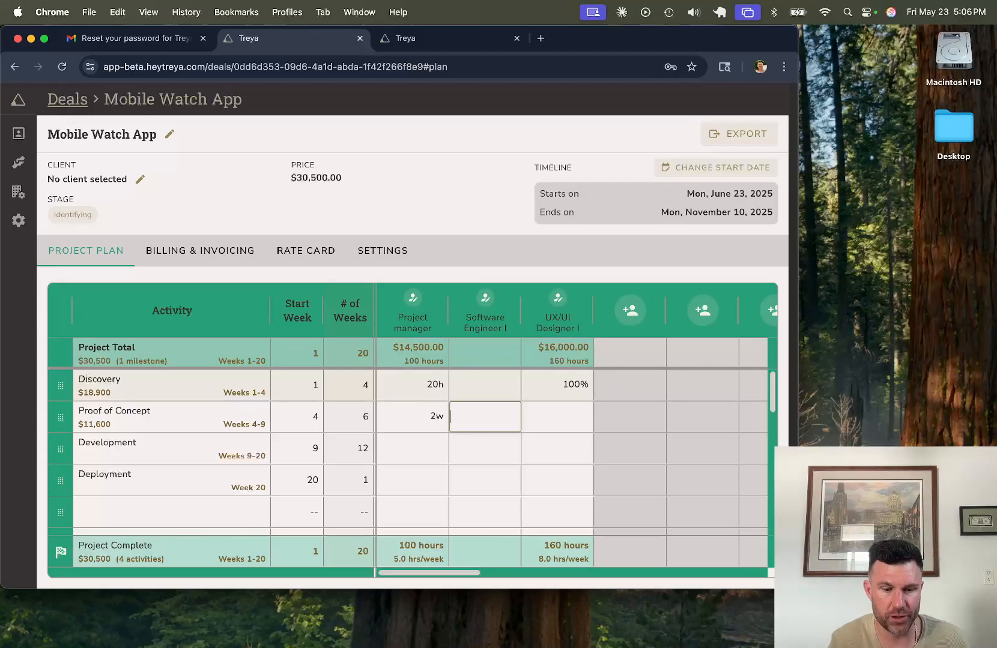
pyautogui.write('100')
pyautogui.press('Tab')
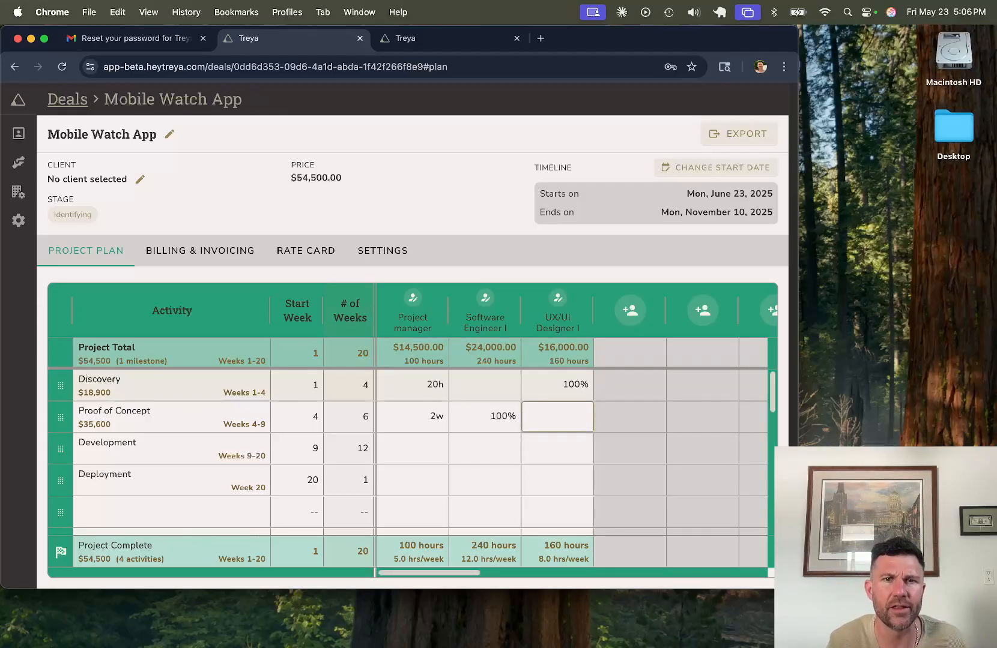
pyautogui.write('20d')
pyautogui.press('Return')
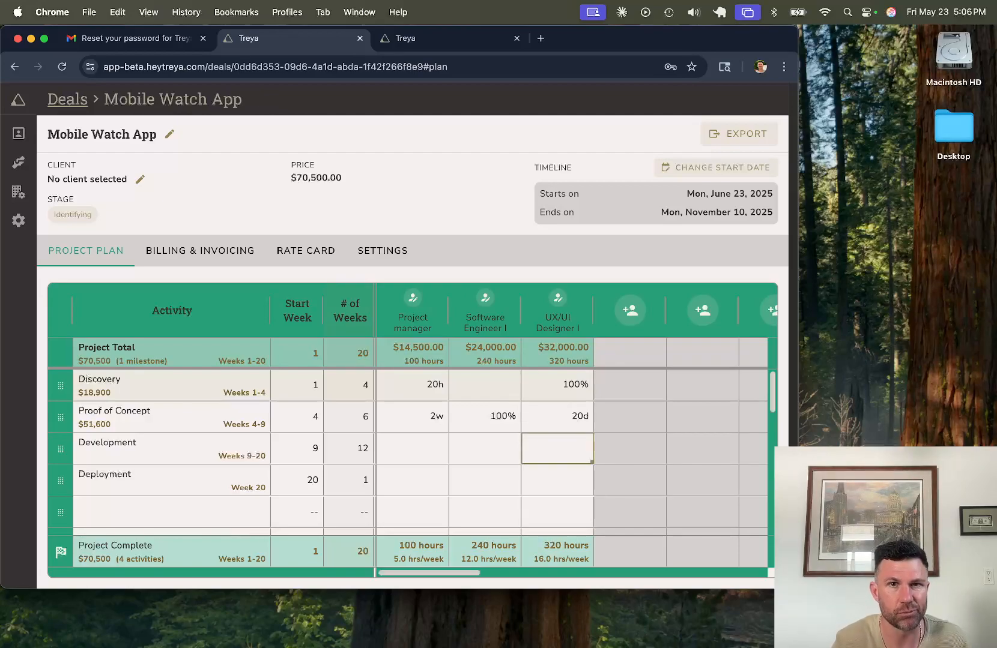
# Step: Set Development to 100% for Project manager, Software Engineer I and UX/UI Designer I
pyautogui.press('Left')
pyautogui.press('Left')
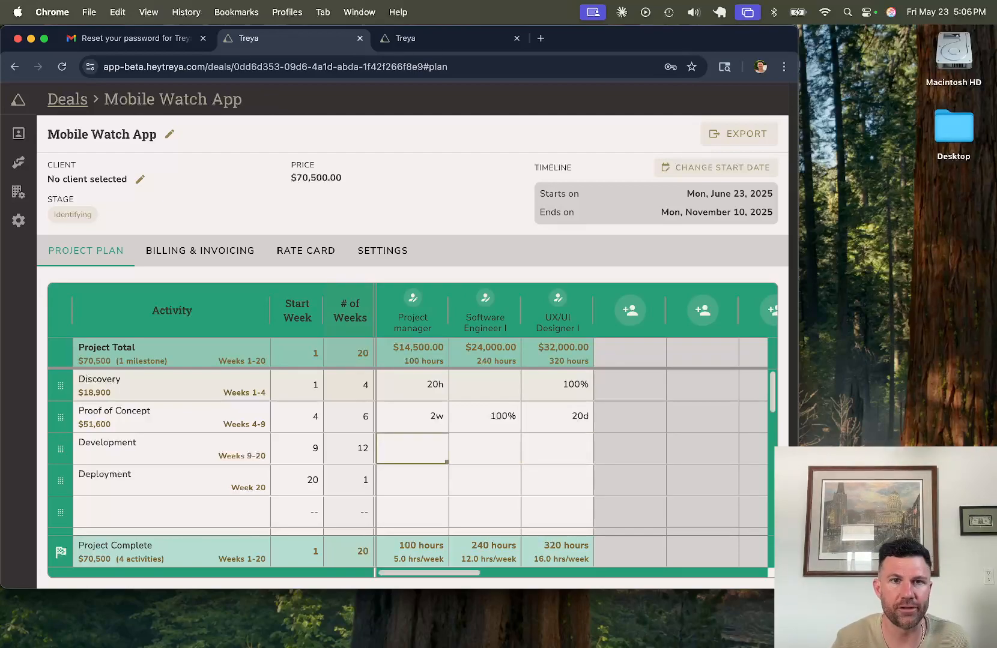
pyautogui.write('100%')
pyautogui.press('Tab')
pyautogui.write('100%')
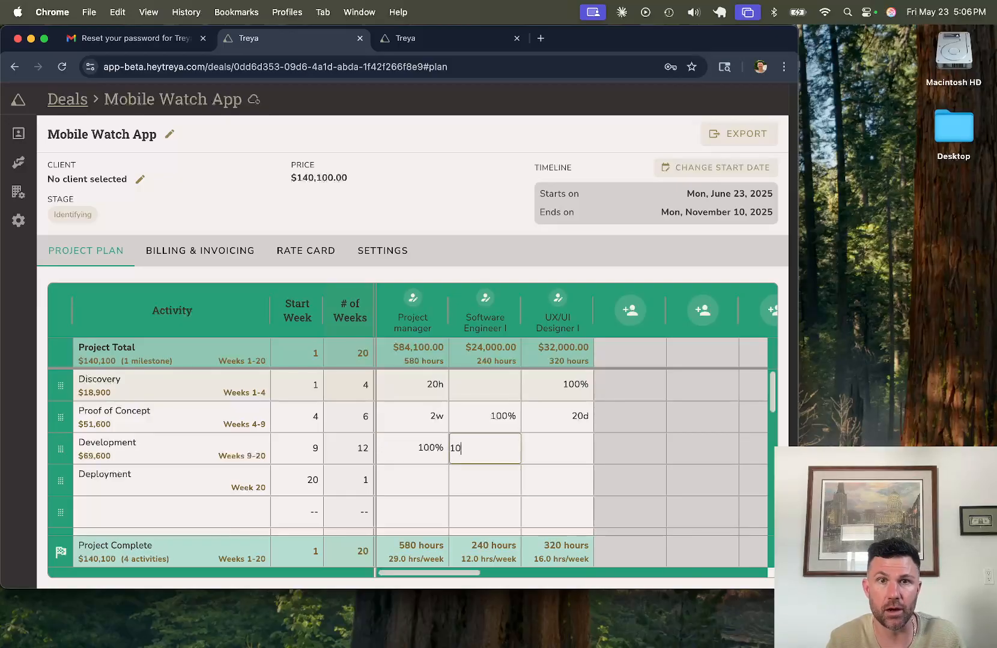
pyautogui.press('Tab')
pyautogui.write('100%')
pyautogui.press('Return')
# Step: Allocate Deployment: 1d Project manager, 2d Software Engineer I, 8h UX/UI Designer I
pyautogui.press('Left')
pyautogui.press('Left')
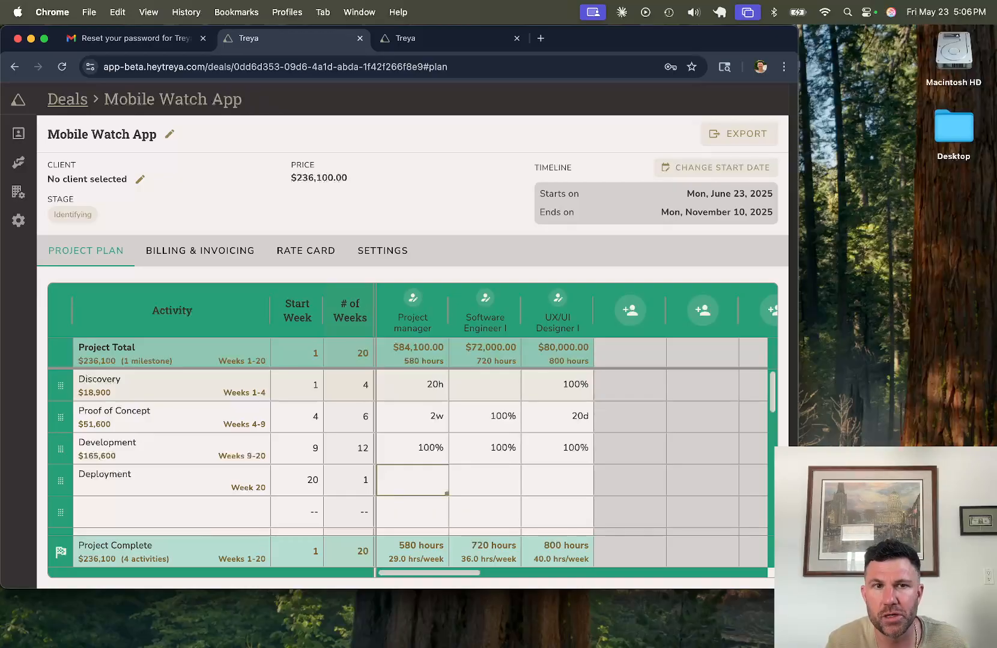
pyautogui.write('1d')
pyautogui.press('Tab')
pyautogui.write('2d')
pyautogui.press('Tab')
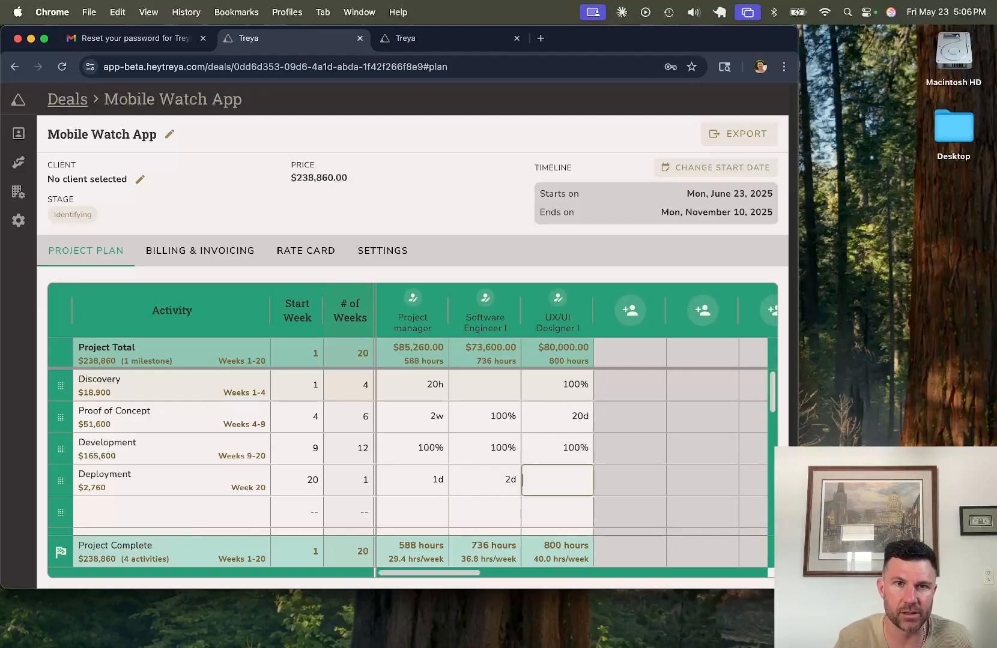
pyautogui.press('Return')
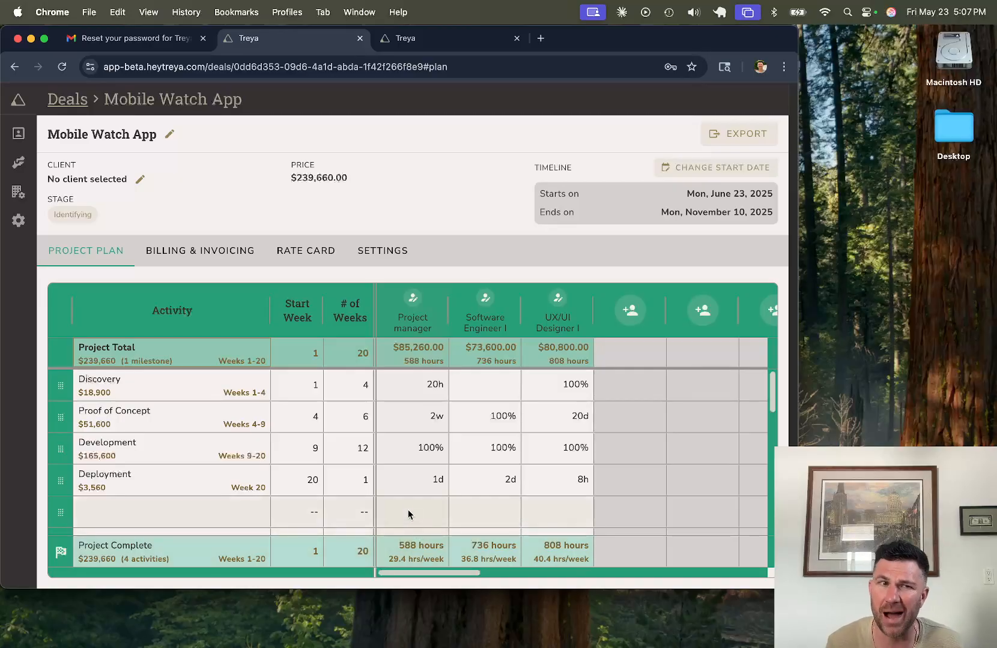
# Step: Insert a milestone row and reorder rows so it sits after Proof of Concept, before Development
pyautogui.rightClick(207, 453)
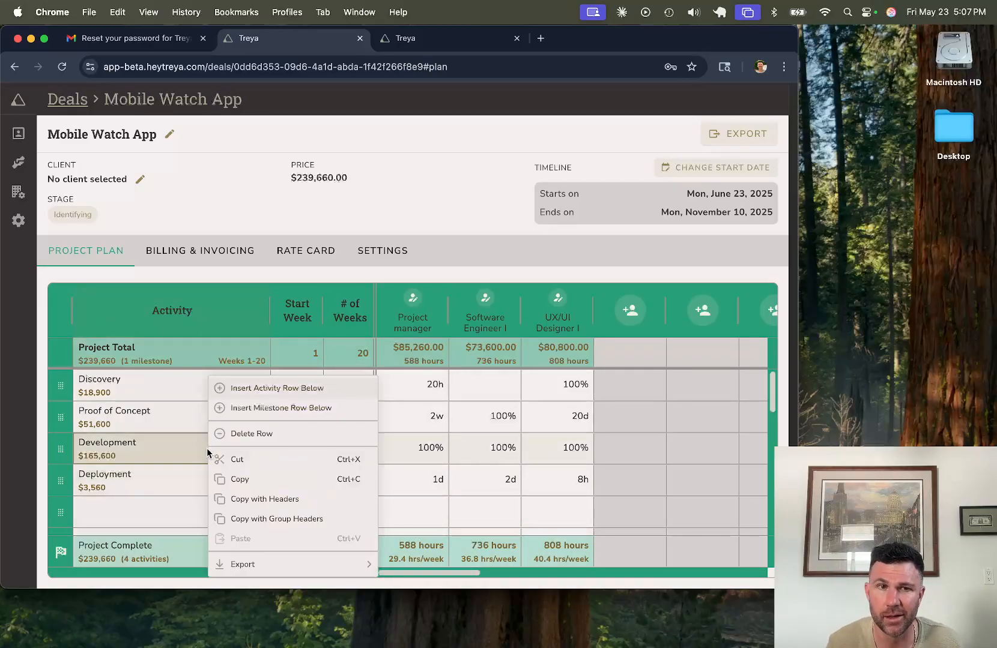
pyautogui.click(252, 414)
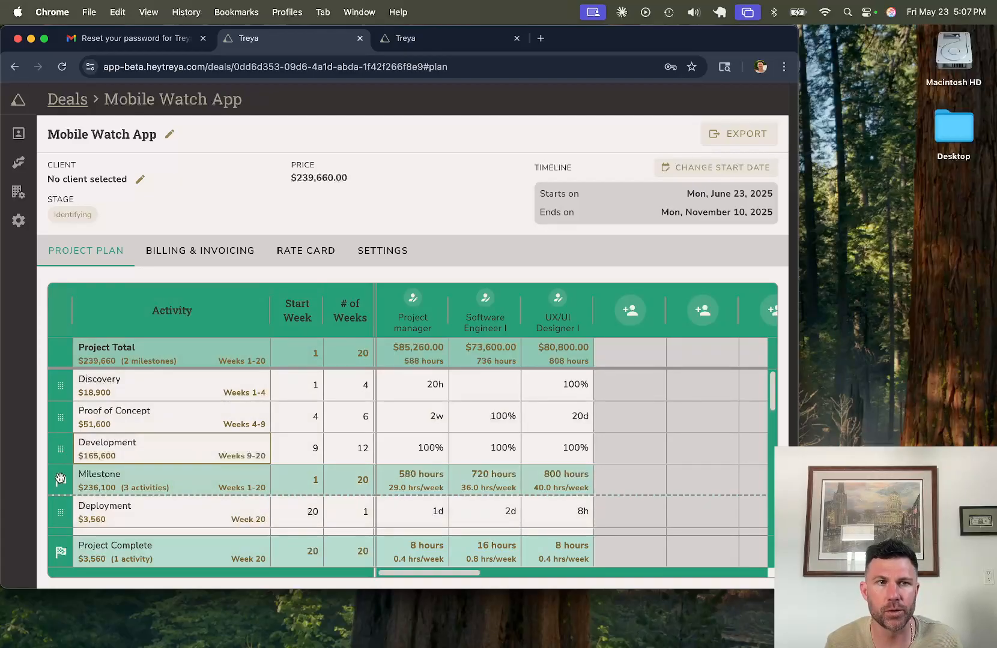
pyautogui.moveTo(62, 476)
pyautogui.mouseDown()
pyautogui.moveTo(62, 438)
pyautogui.moveTo(62, 482)
pyautogui.mouseUp()
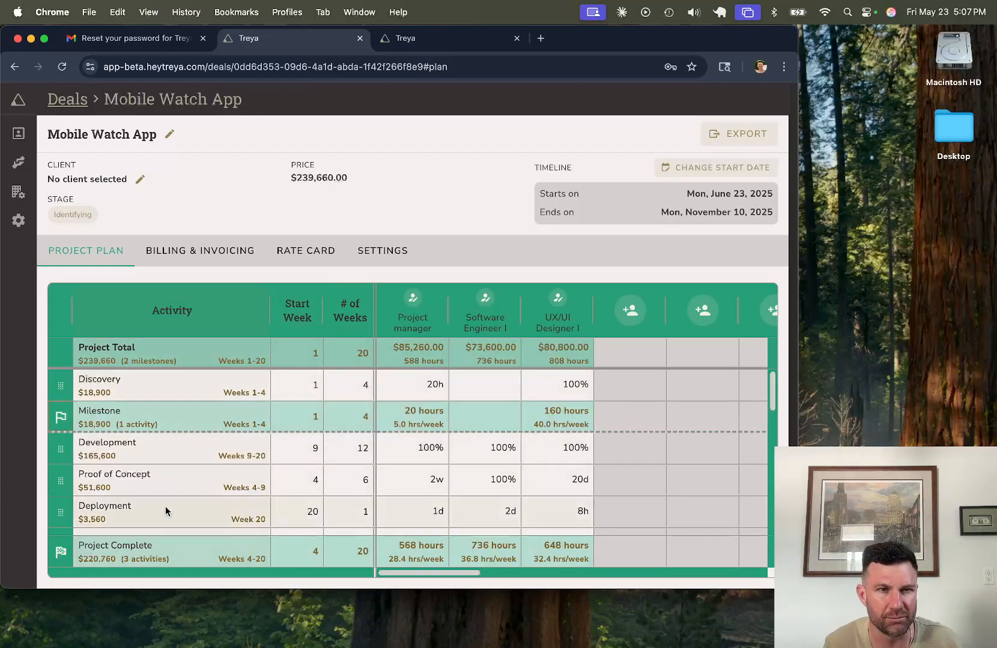
pyautogui.moveTo(60, 417); pyautogui.dragTo(61, 450)
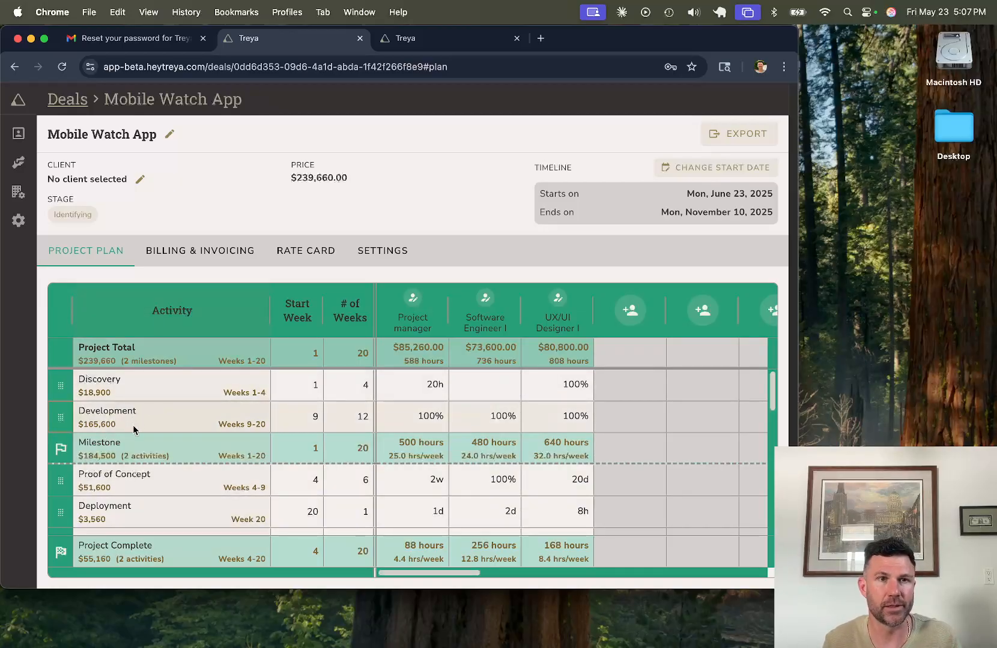
pyautogui.moveTo(61, 418)
pyautogui.mouseDown()
pyautogui.moveTo(72, 482)
pyautogui.moveTo(70, 421)
pyautogui.mouseUp()
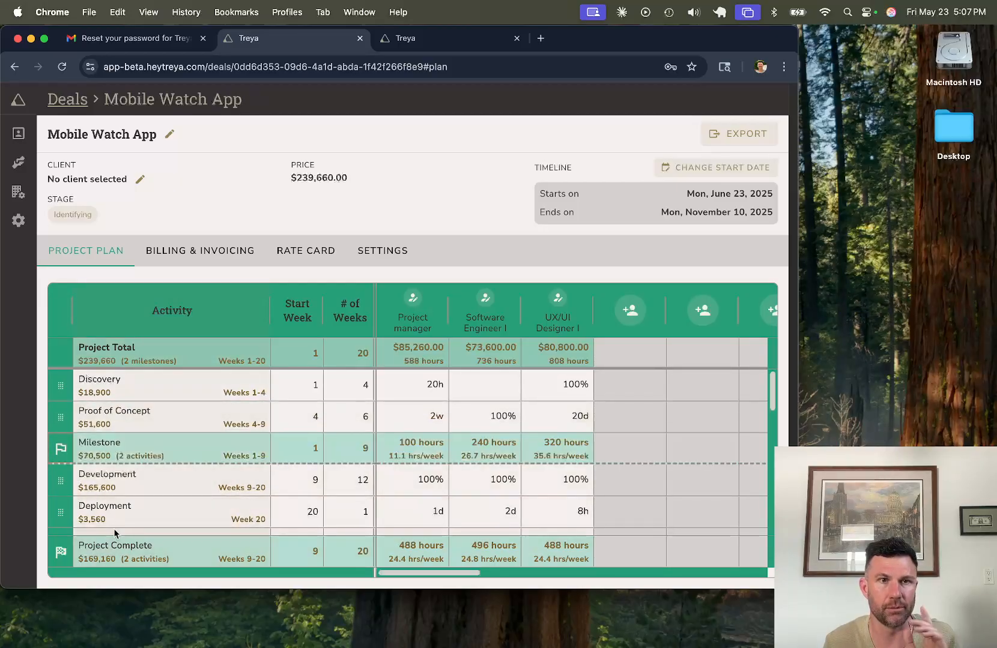
# Step: Rename the weeks 1-9 milestone row to 'Beta Milestone'
pyautogui.doubleClick(102, 449)
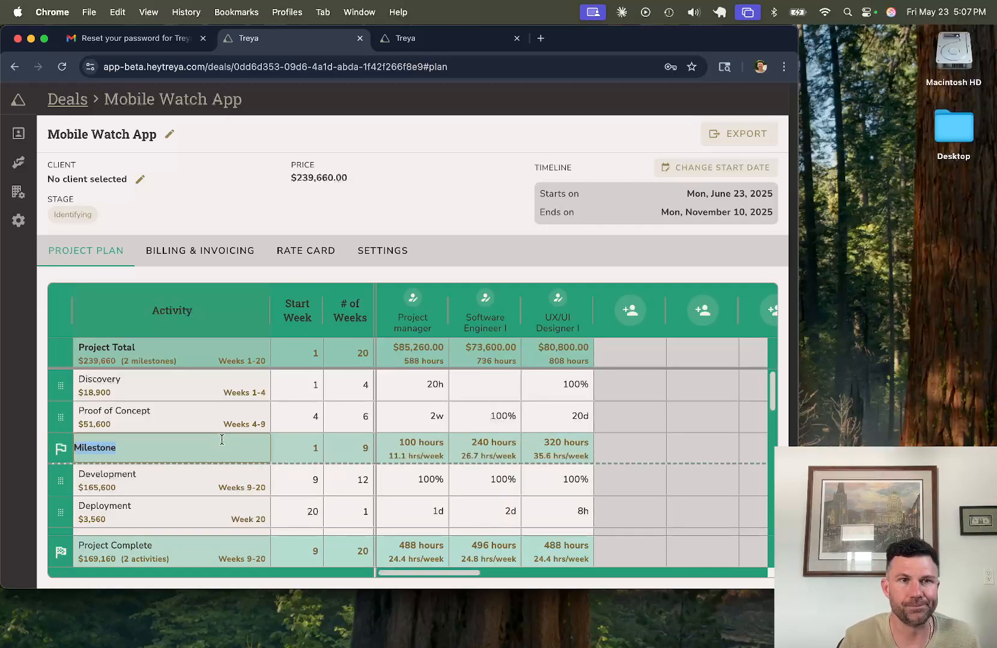
pyautogui.write('Proof of Conce')
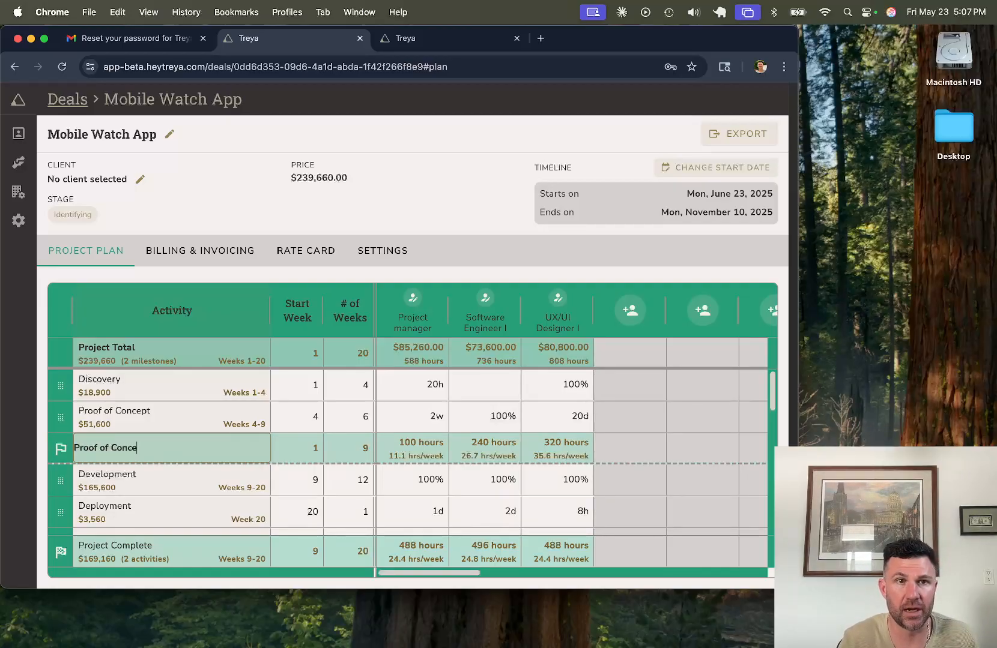
pyautogui.write('pt Milestone')
pyautogui.click(110, 449)
pyautogui.press('super+shift+Left')
pyautogui.write('Beta')
pyautogui.press('Return')
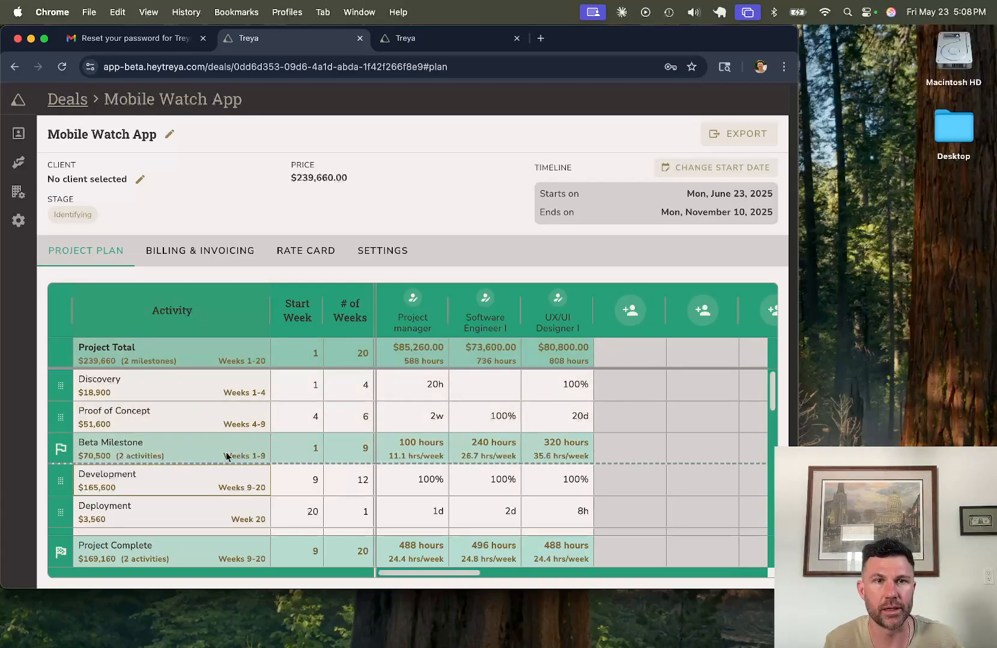
pyautogui.scroll(-1, 259, 474)
pyautogui.scroll(1, 276, 467)
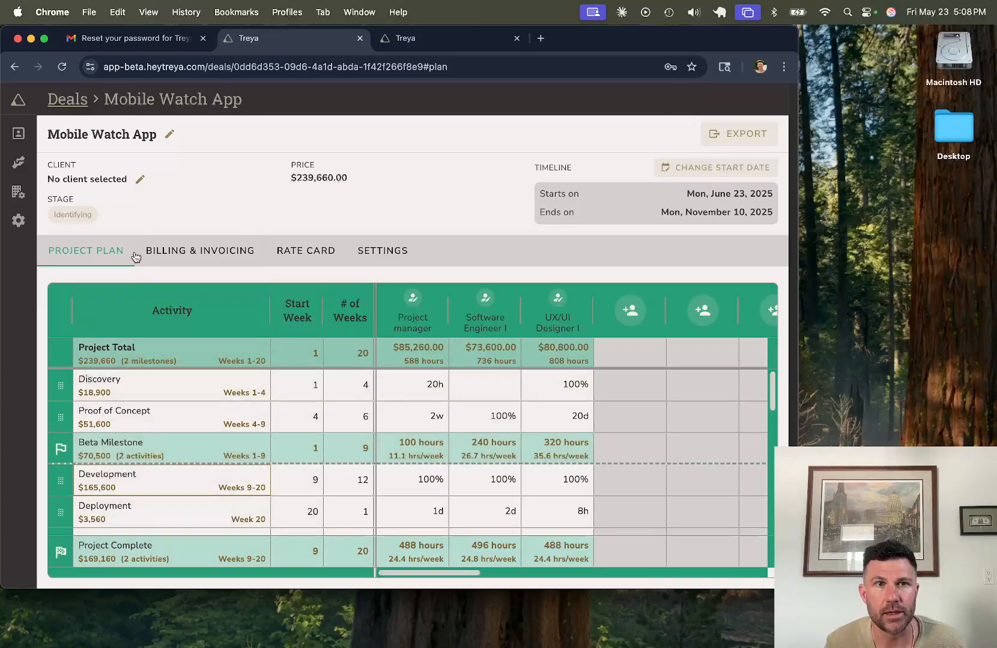
# Step: Try Time & Materials billing, then keep Fixed Fee with five $47,932.00 invoices every 4 weeks
pyautogui.click(197, 257)
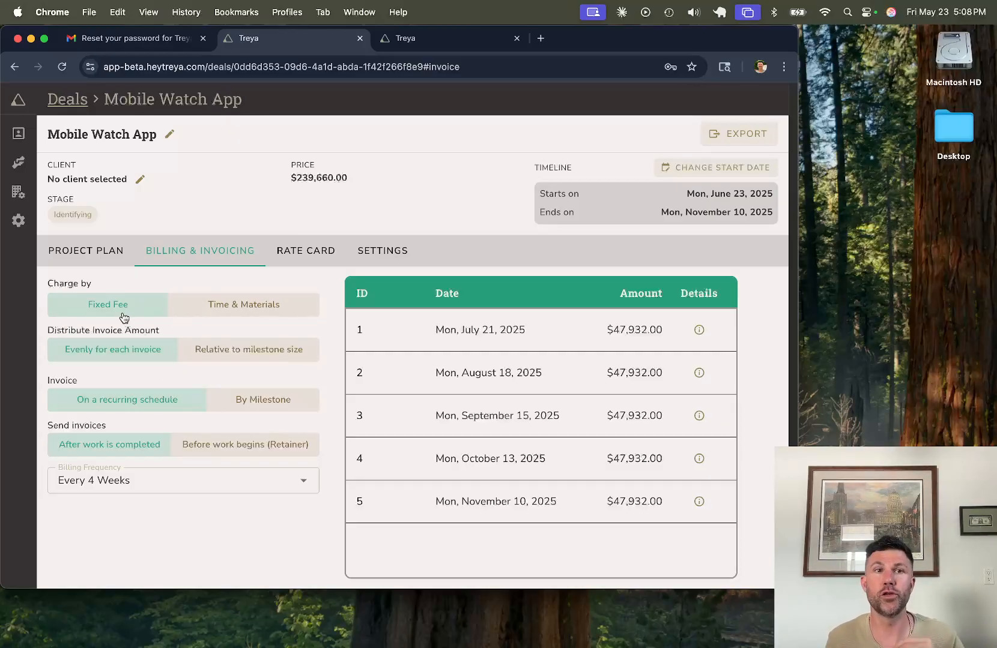
pyautogui.click(105, 259)
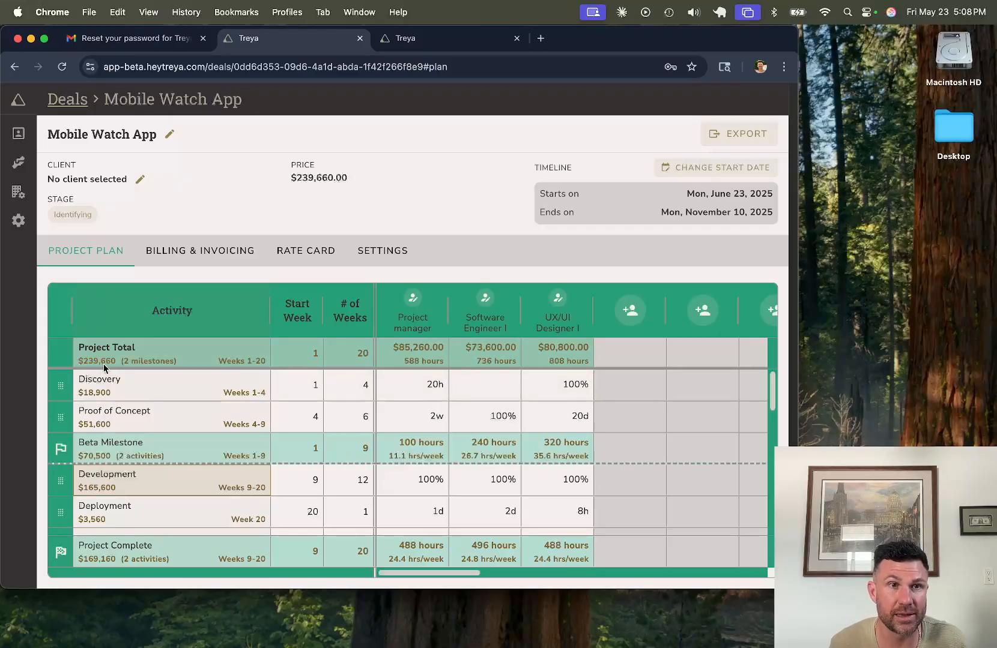
pyautogui.click(169, 258)
pyautogui.click(256, 306)
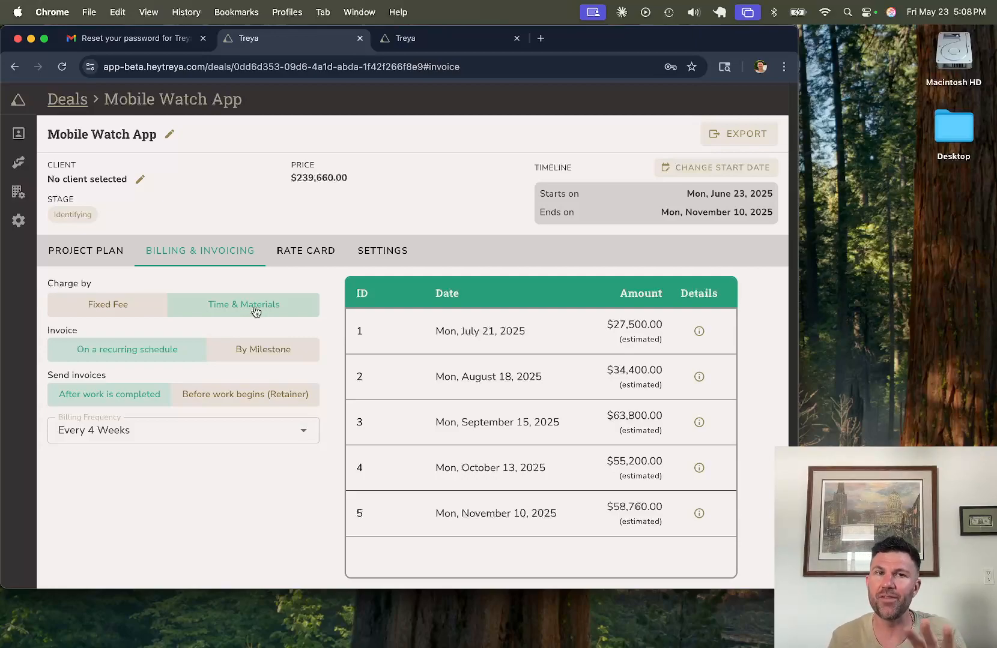
pyautogui.click(156, 309)
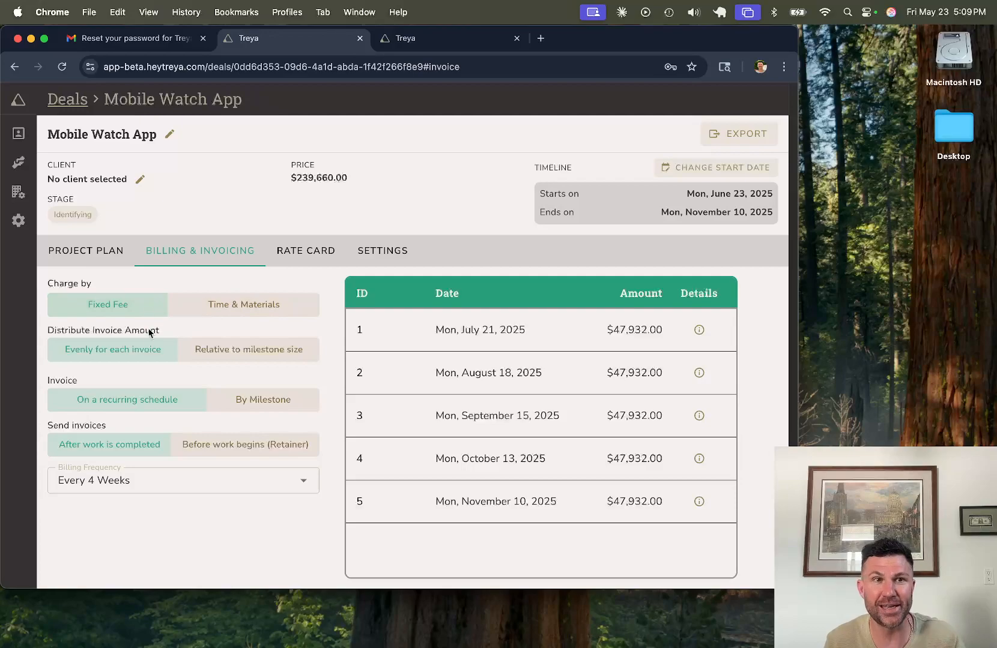
# Step: Try billing Mobile Watch App every 2 weeks, then restore the every-4-weeks frequency
pyautogui.click(160, 487)
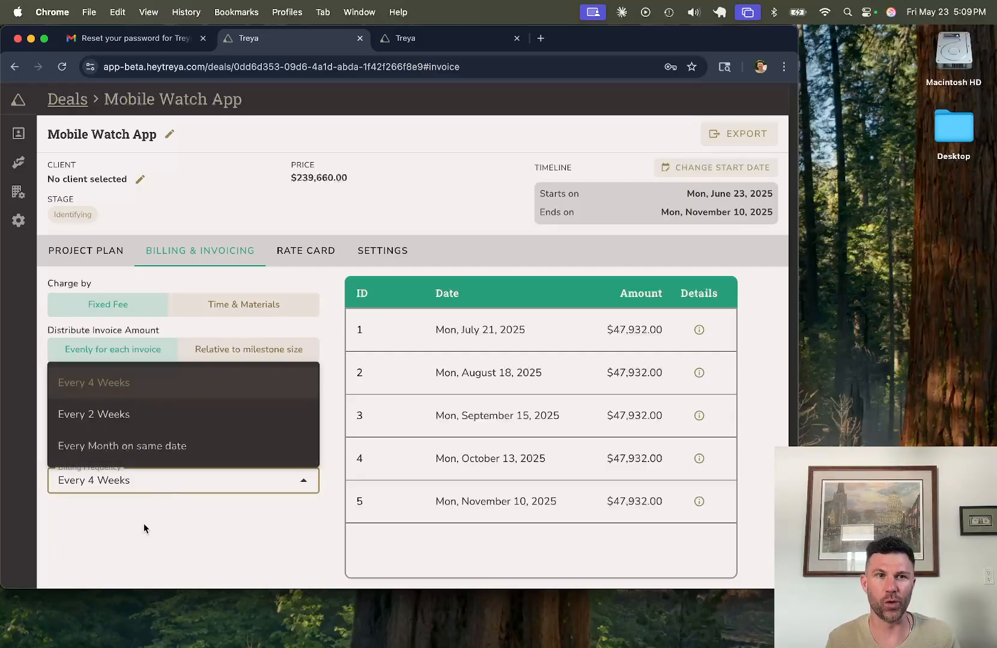
pyautogui.click(153, 419)
pyautogui.click(155, 482)
pyautogui.click(162, 381)
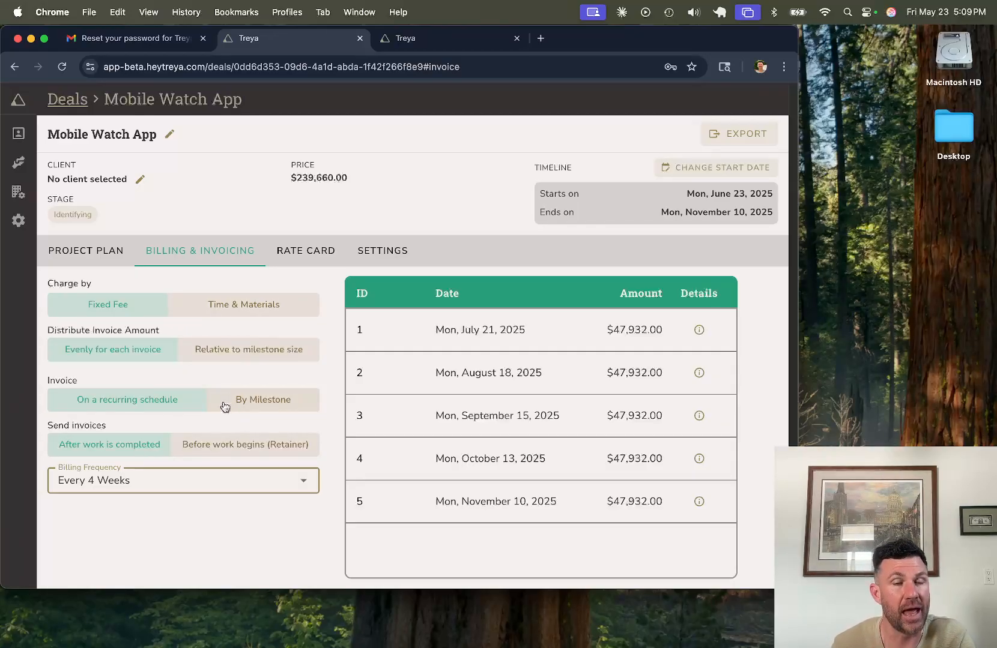
# Step: Switch to milestone invoicing, with invoices sent after work is completed rather than as a retainer
pyautogui.click(254, 402)
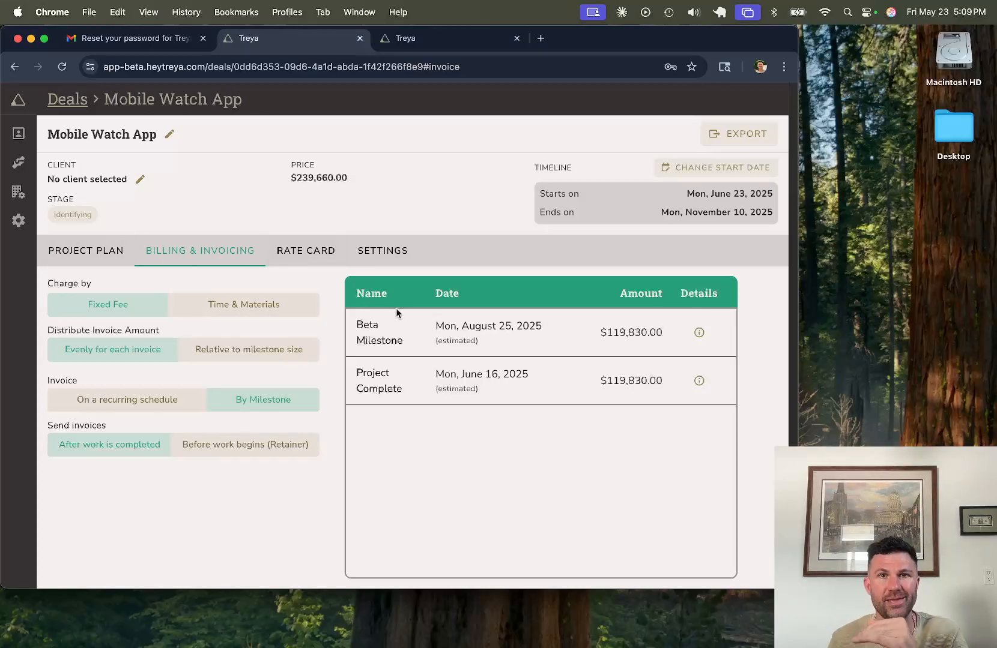
pyautogui.click(288, 455)
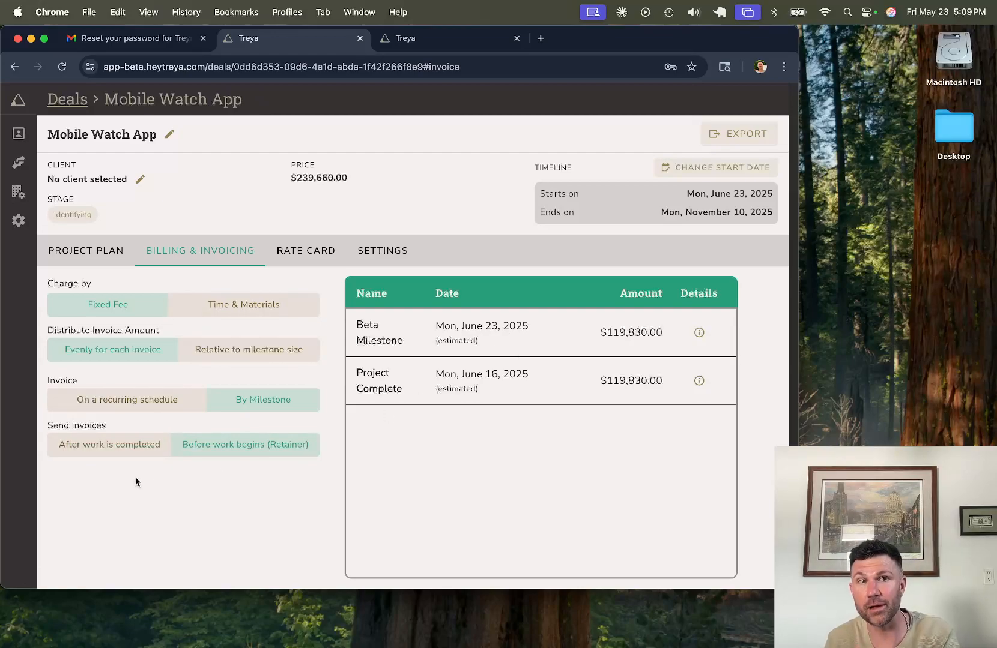
pyautogui.click(137, 444)
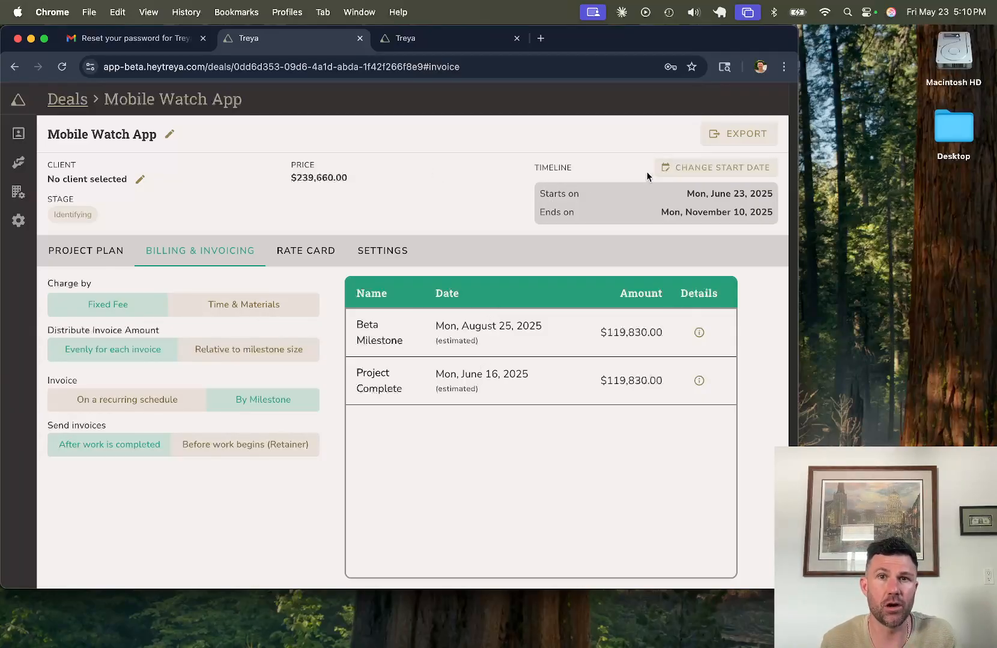
# Step: Check Mobile Watch App's start date, keep Jun 23, 2025, and go back to the Deals board
pyautogui.click(685, 167)
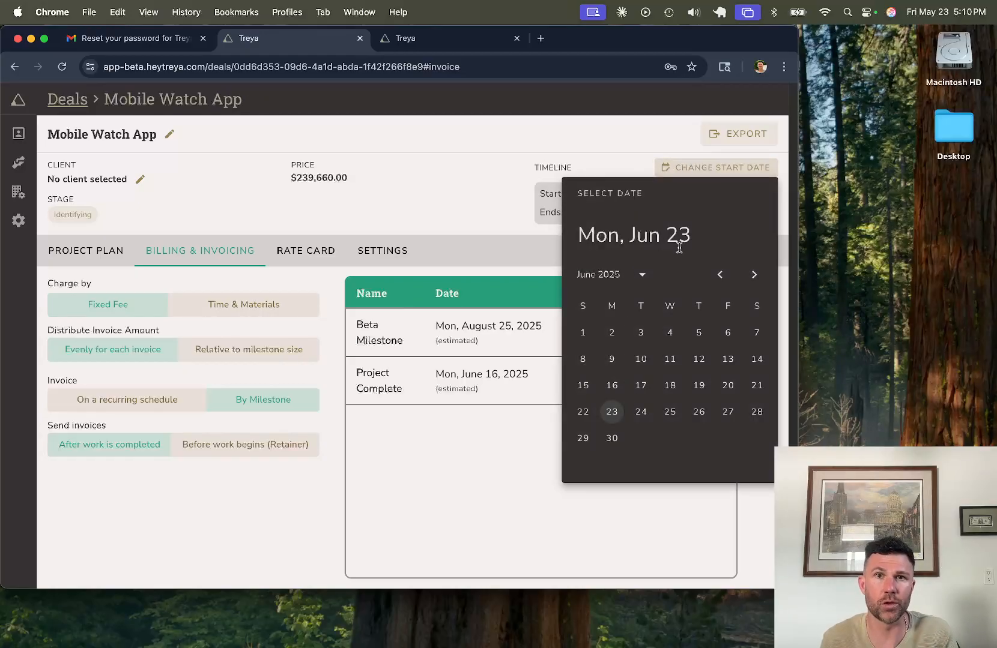
pyautogui.click(494, 204)
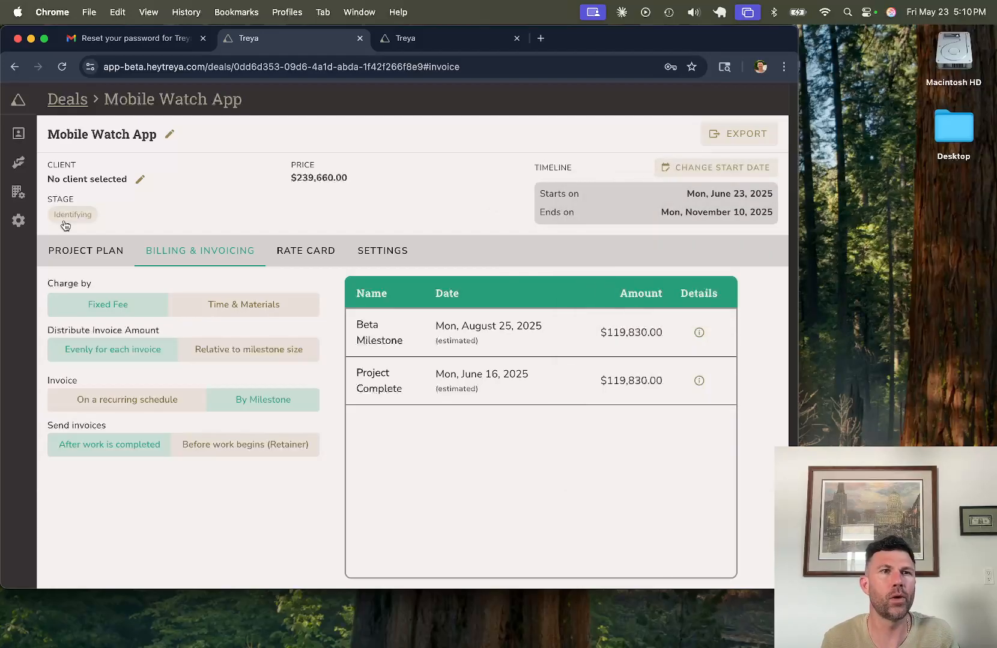
pyautogui.click(14, 162)
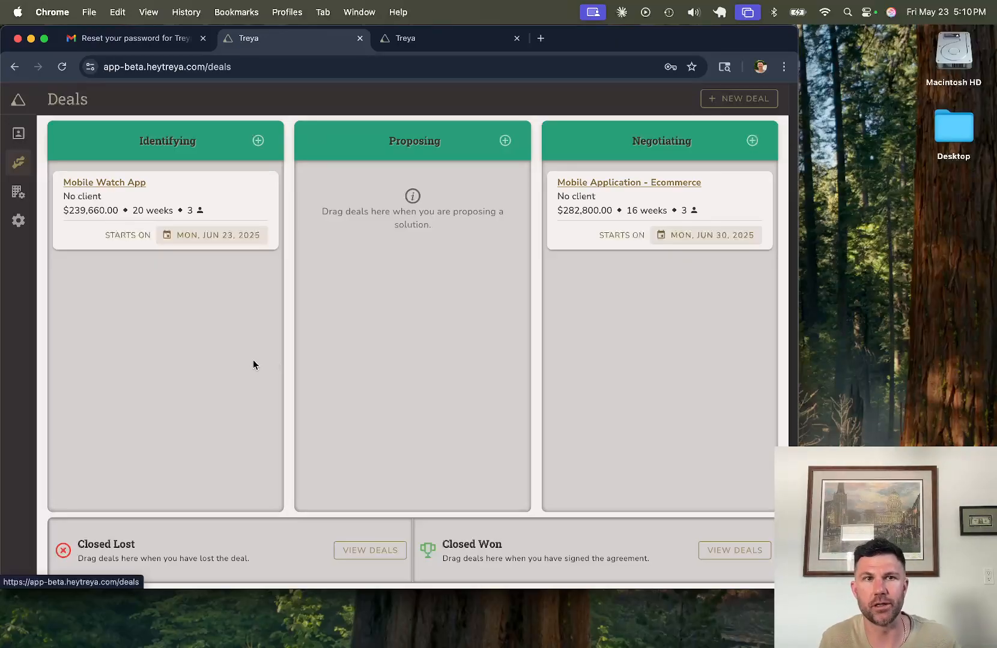
# Step: Move Mobile Watch App's start to late June 2025 and bill it on a recurring schedule
pyautogui.click(188, 236)
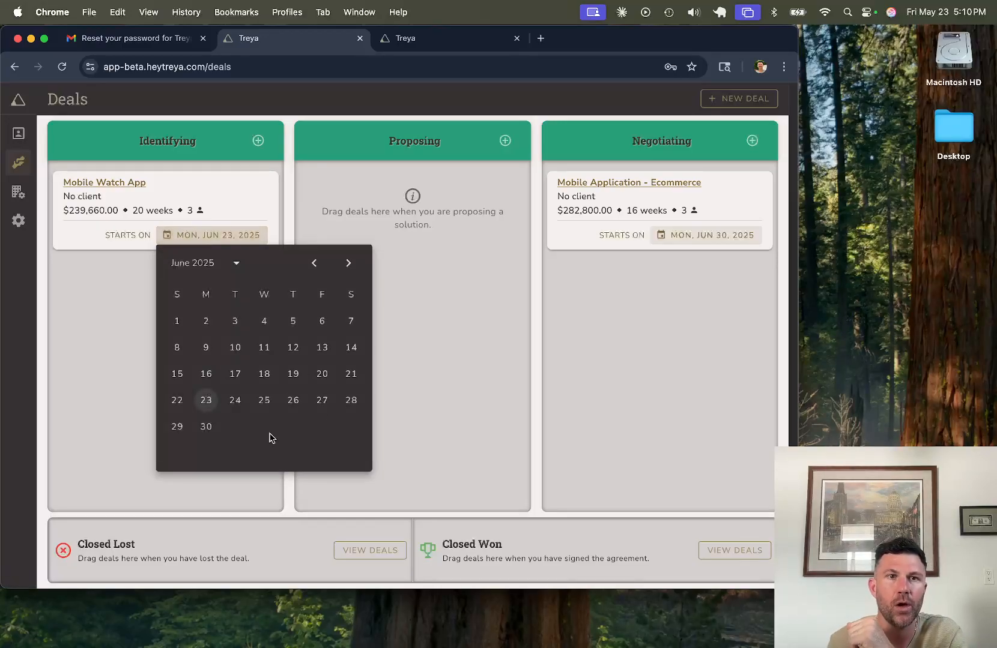
pyautogui.click(206, 428)
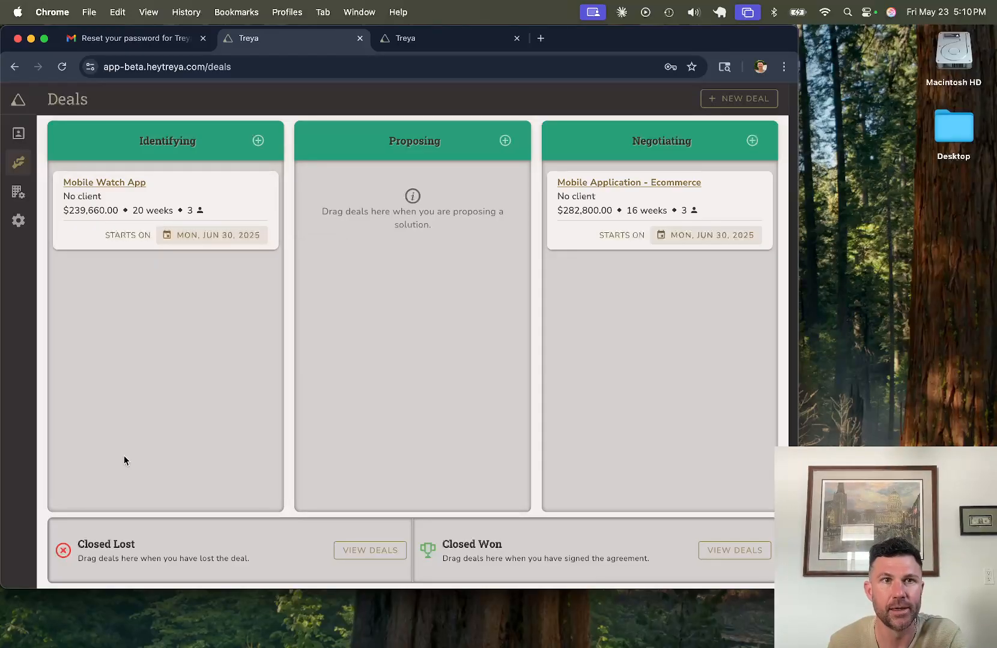
pyautogui.click(119, 184)
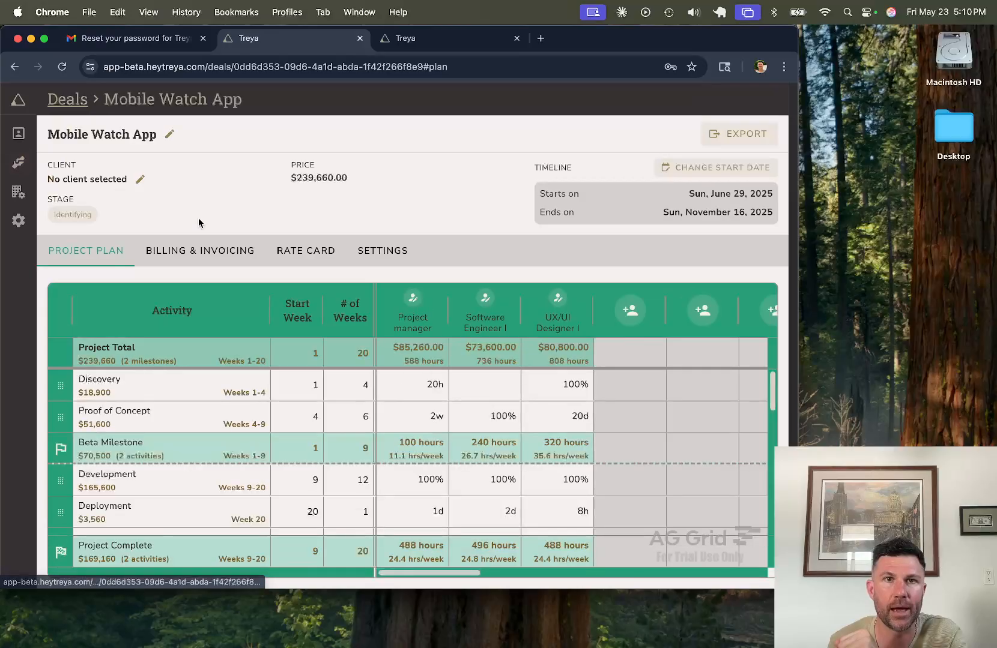
pyautogui.click(179, 248)
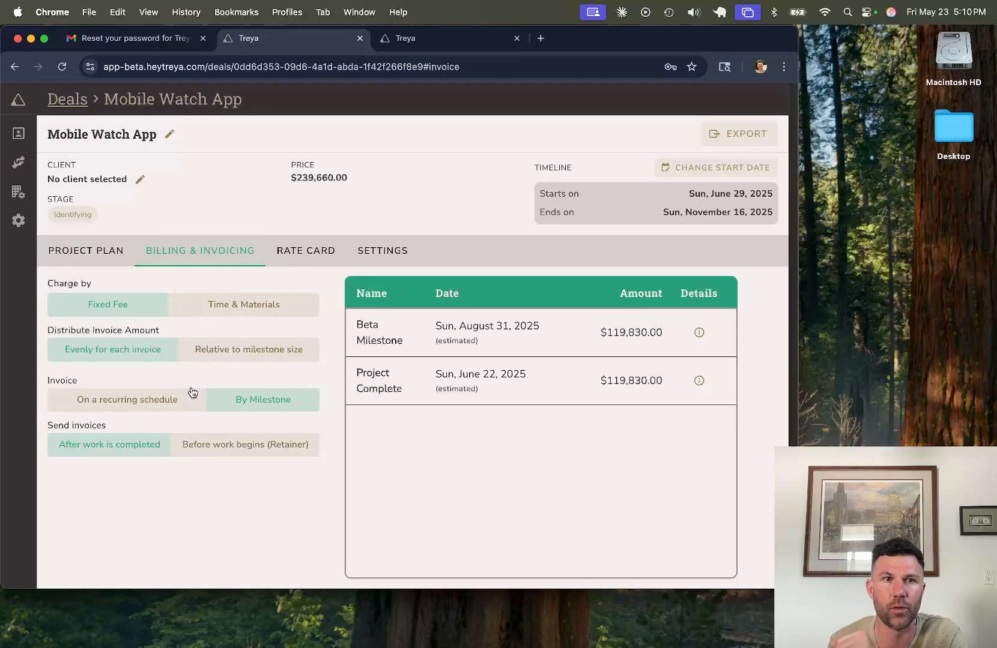
pyautogui.click(150, 401)
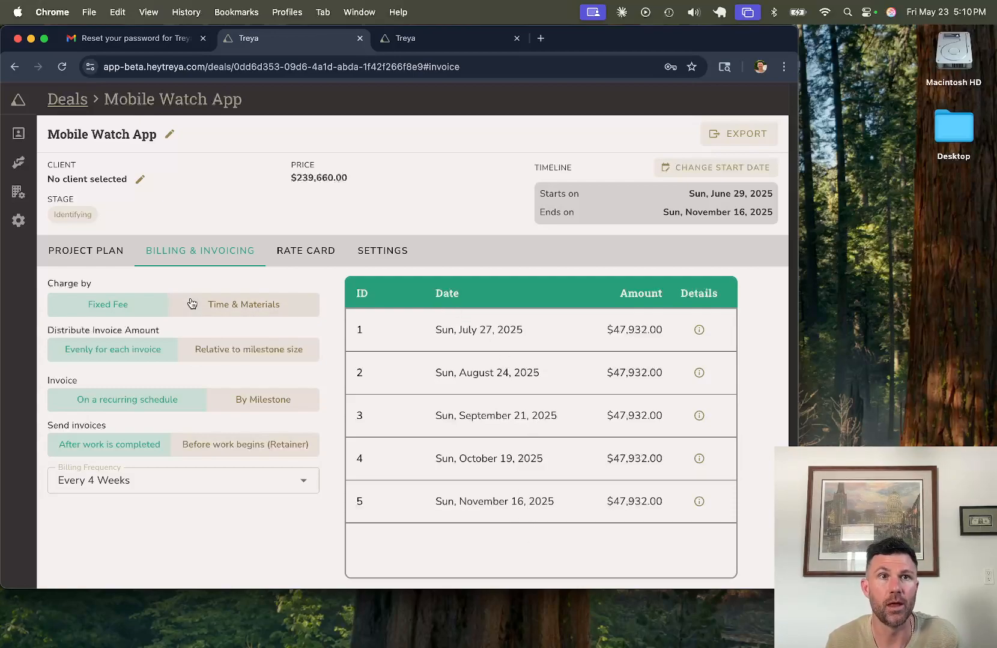
pyautogui.moveTo(19, 150)
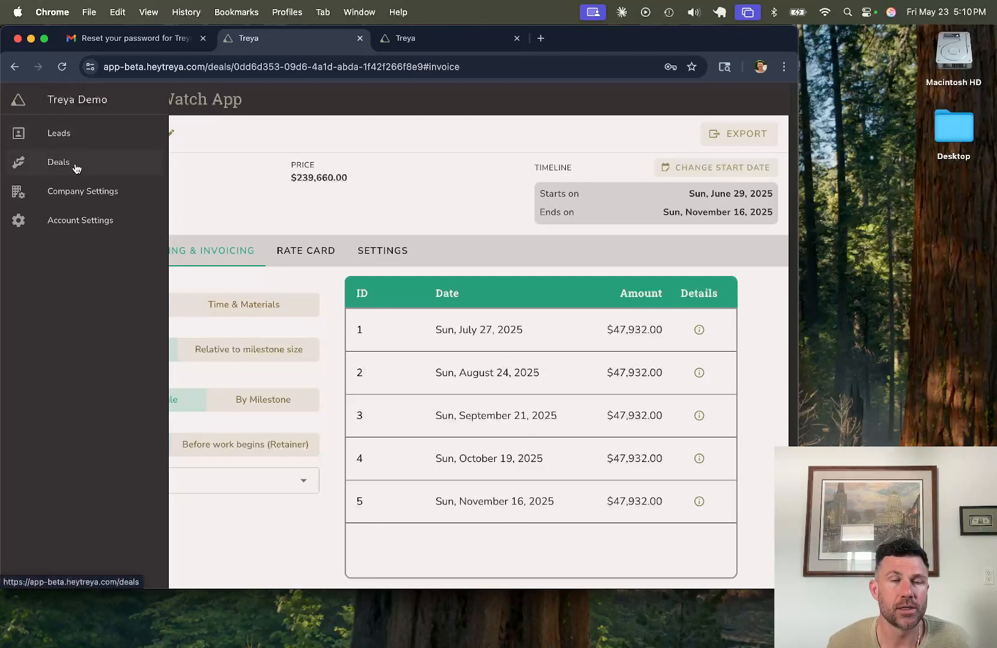
pyautogui.click(67, 166)
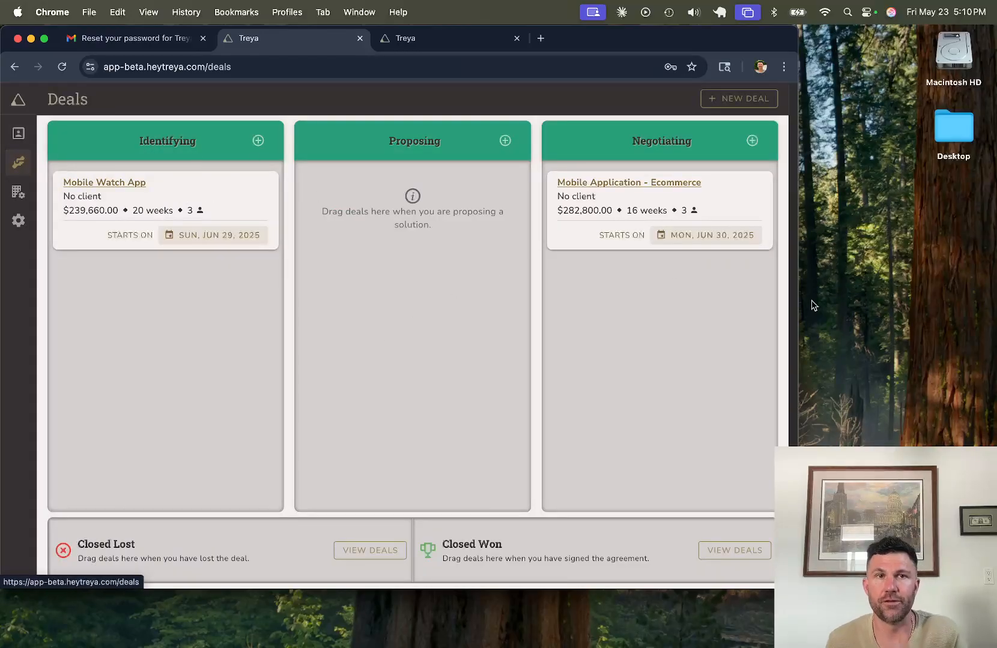
# Step: Drag Mobile Watch App and the Ecommerce deal through Proposing into Negotiating
pyautogui.moveTo(196, 220); pyautogui.dragTo(421, 268)
pyautogui.moveTo(461, 200); pyautogui.dragTo(440, 298)
pyautogui.moveTo(463, 207); pyautogui.dragTo(460, 252)
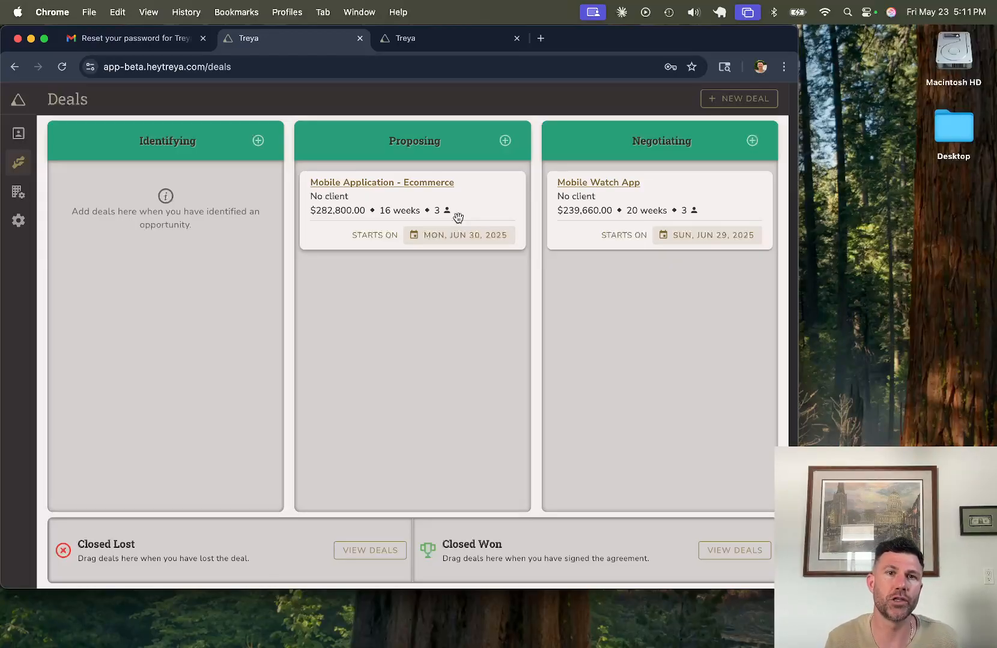
pyautogui.moveTo(470, 198); pyautogui.dragTo(683, 321)
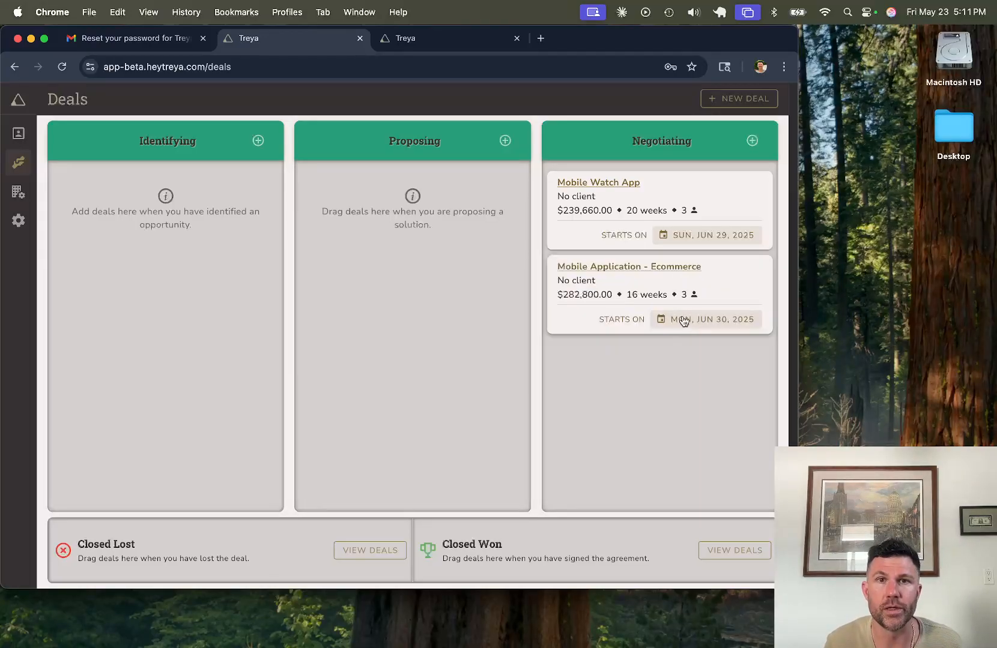
# Step: Copy the Mobile Application - Ecommerce deal's export to the clipboard
pyautogui.click(637, 268)
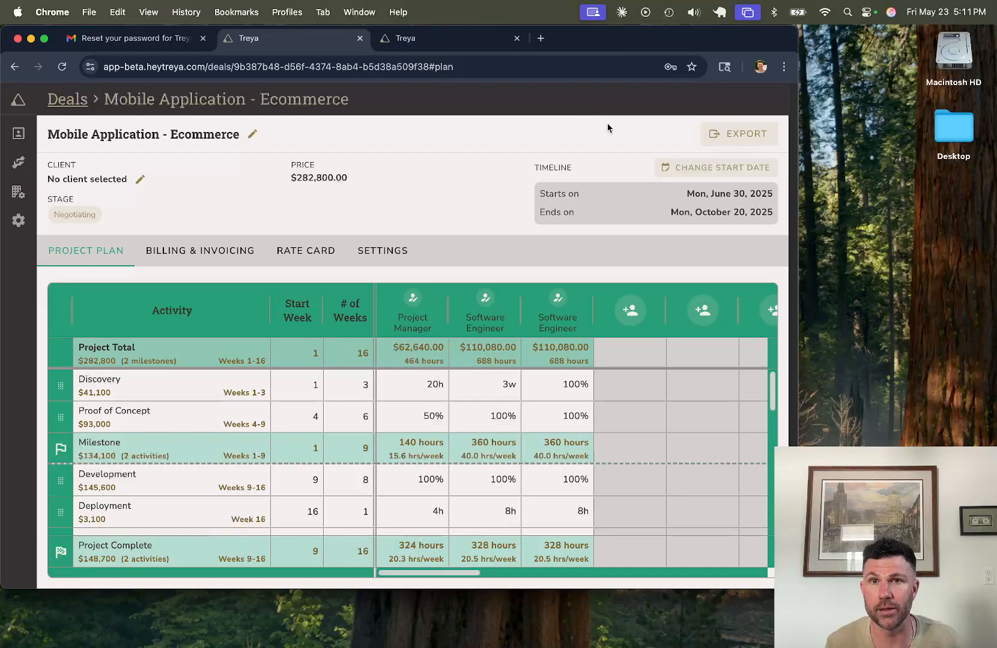
pyautogui.click(730, 139)
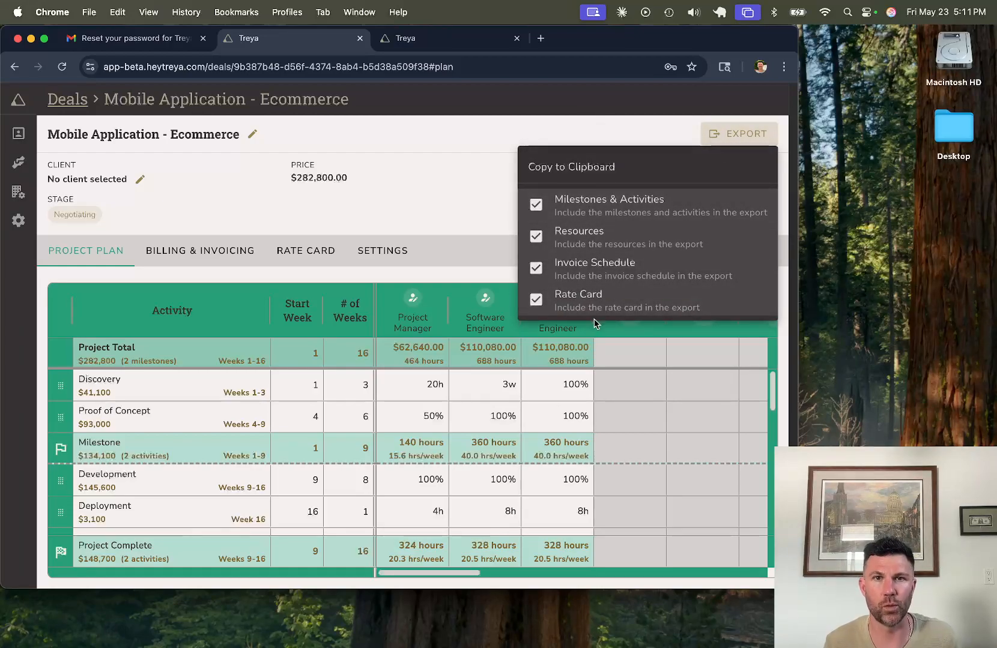
pyautogui.click(564, 172)
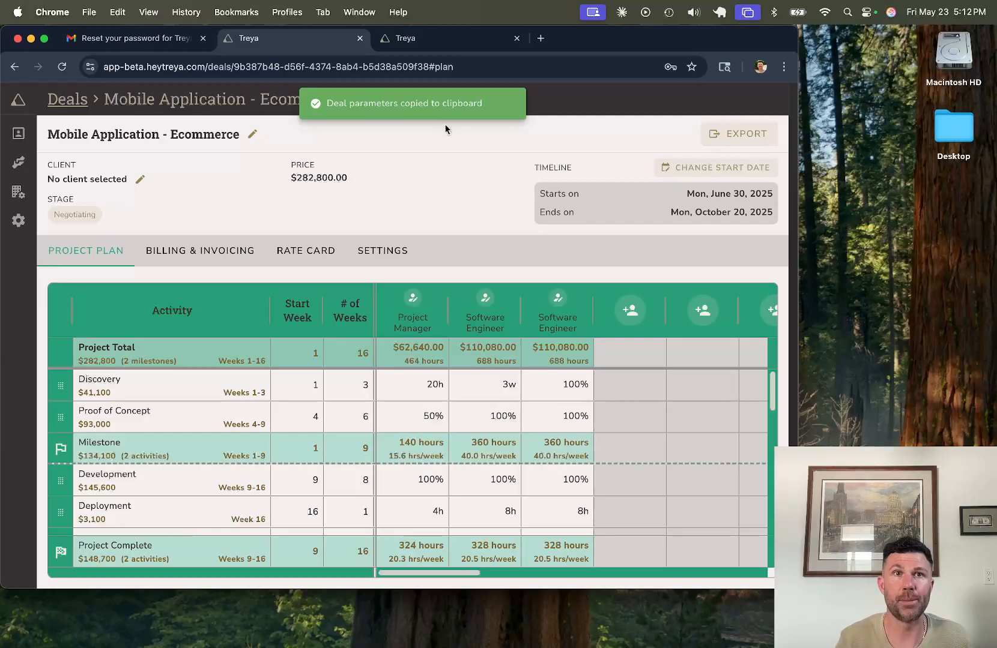
# Step: Create a new blank Google Doc via docs.new in a new tab
pyautogui.press('super+t')
pyautogui.write('docs.new')
pyautogui.press('Return')
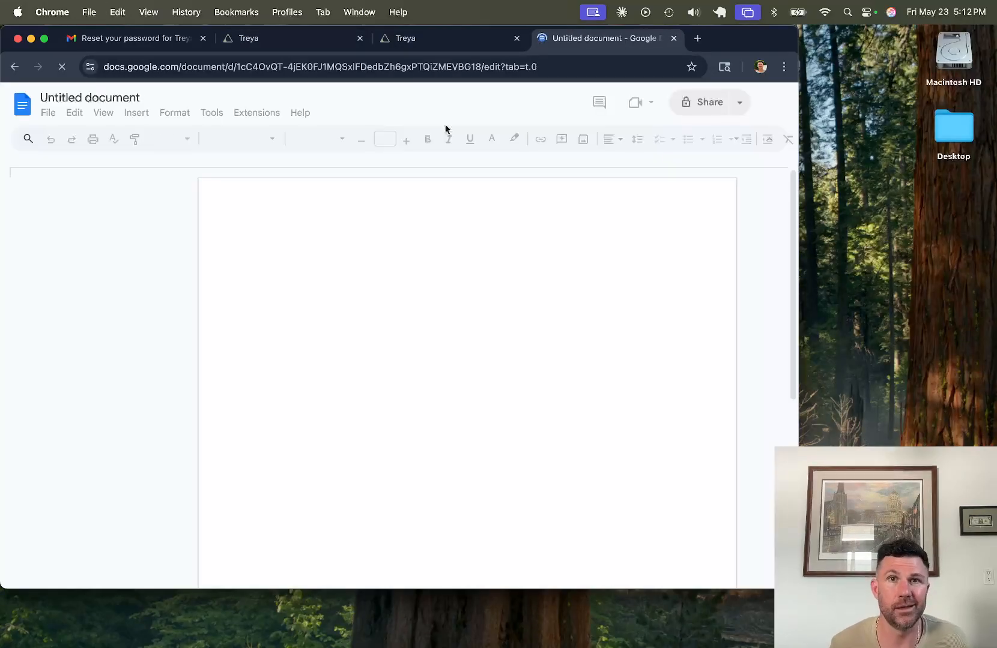
# Step: Paste the Ecommerce deal export into the Google Doc and review its Resources section
pyautogui.press('super+v')
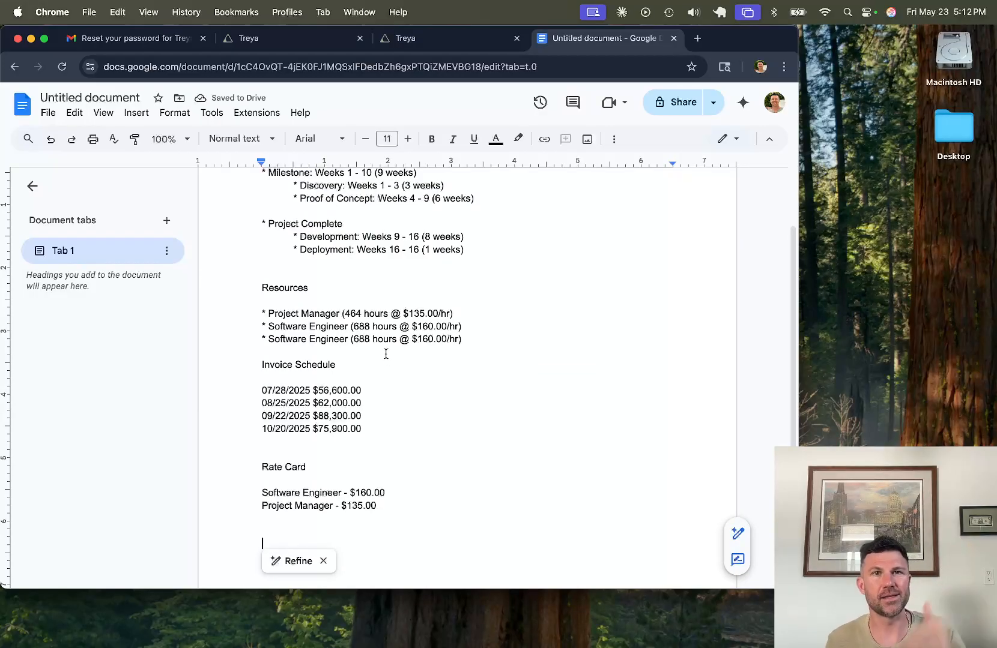
pyautogui.scroll(1, 386, 354)
pyautogui.moveTo(261, 404); pyautogui.dragTo(416, 466)
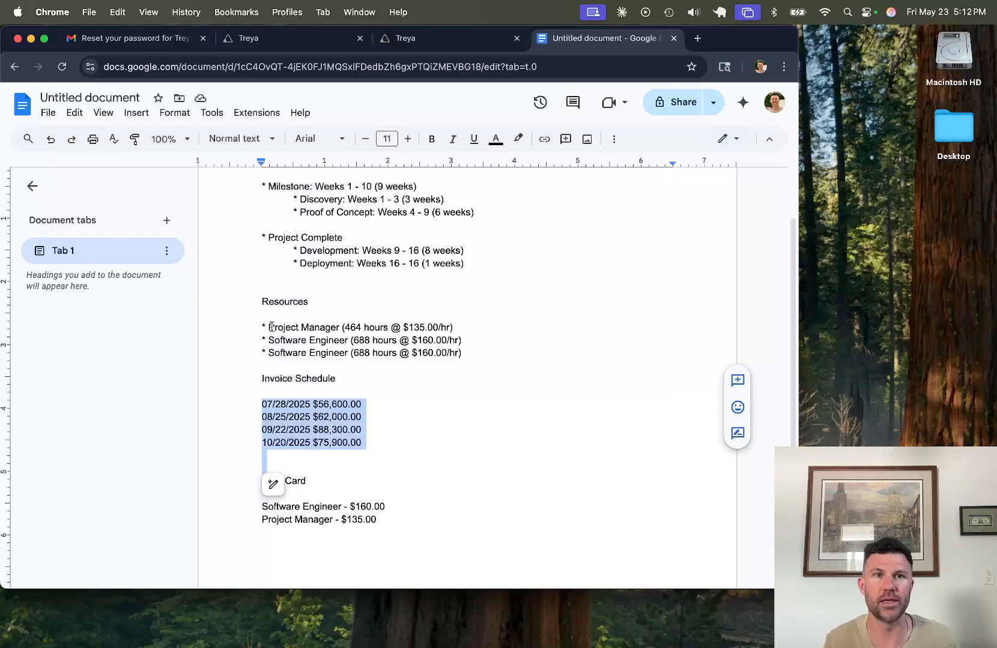
pyautogui.moveTo(271, 327); pyautogui.dragTo(517, 363)
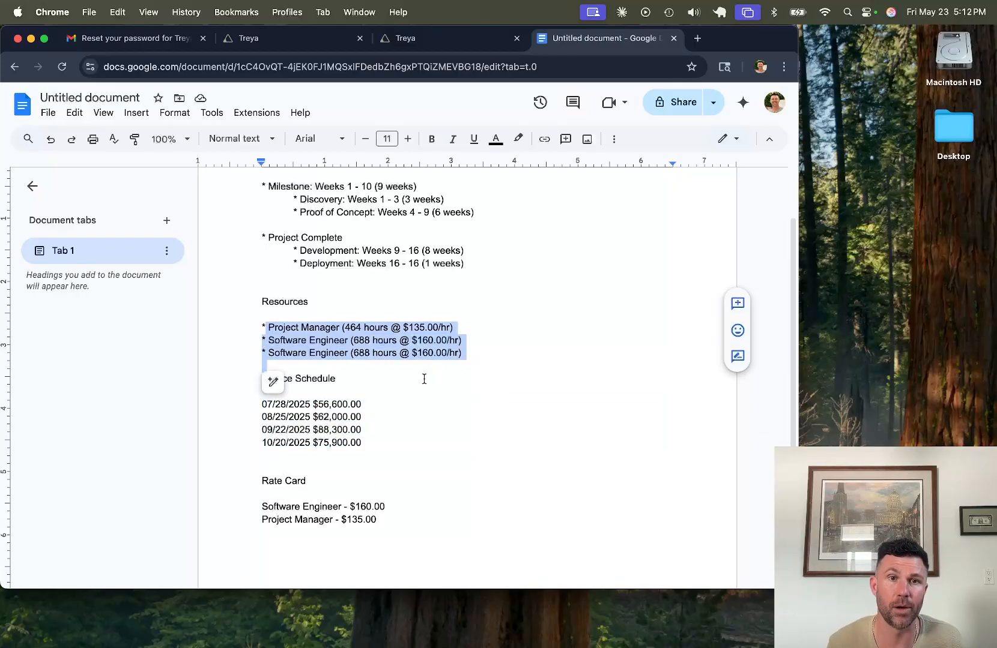
pyautogui.scroll(3, 444, 314)
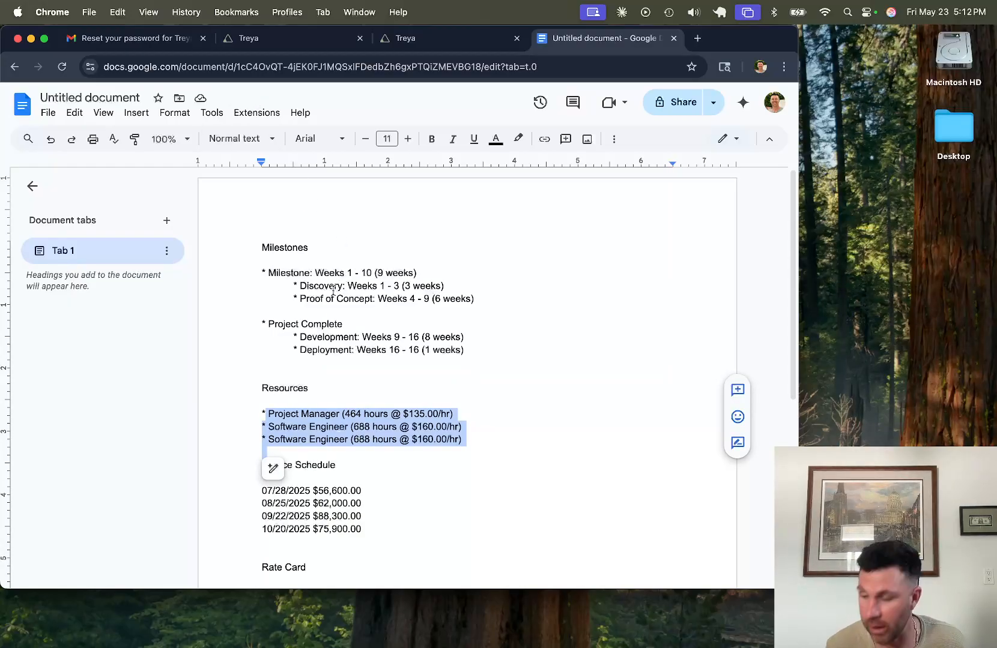
pyautogui.click(320, 12)
# Step: Return to the Treya tab showing the Ecommerce deal's Project Plan
pyautogui.click(318, 38)
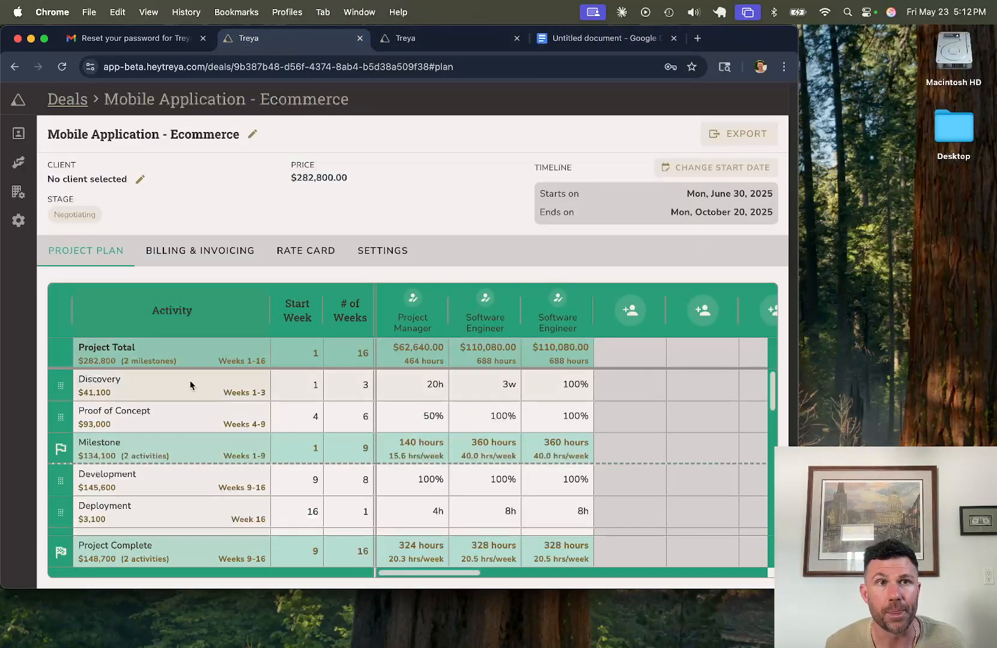